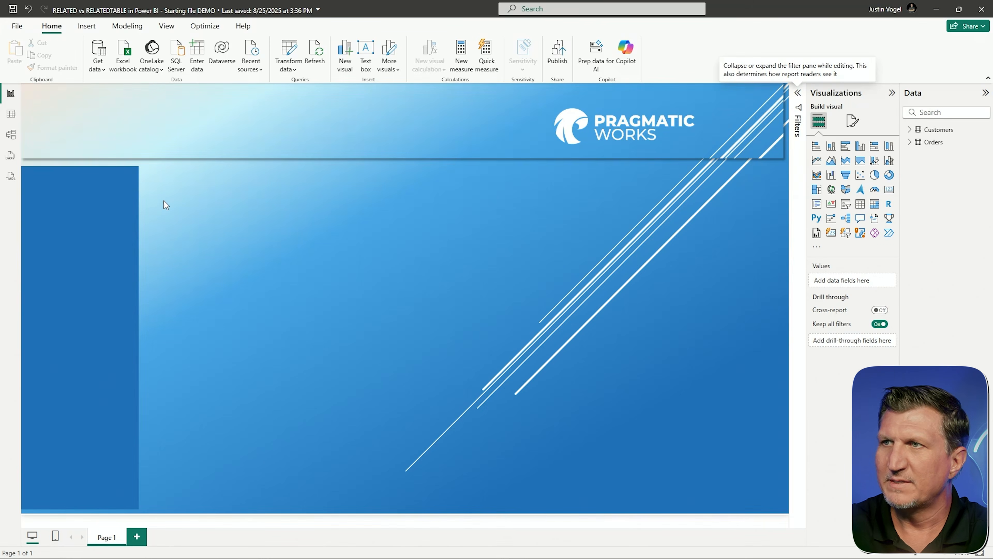
# Inspect the relationship between the Orders and Customers tables in the data model, and switch to the table data
pyautogui.click(10, 134)
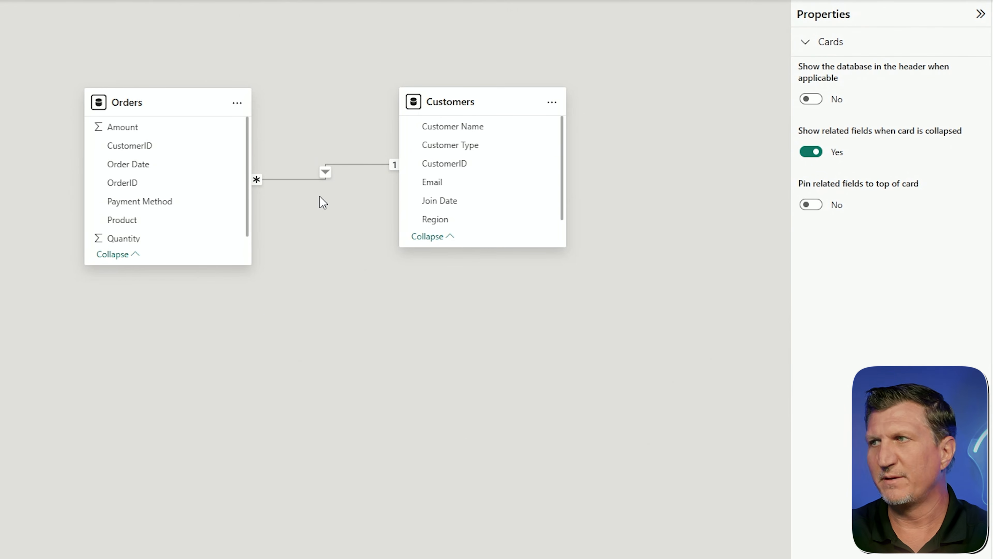
pyautogui.click(309, 179)
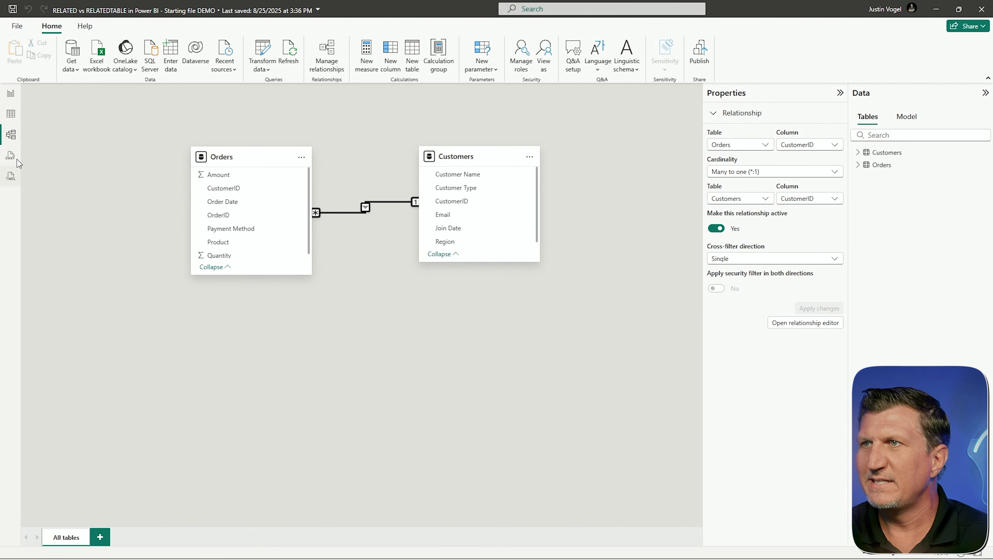
pyautogui.click(10, 113)
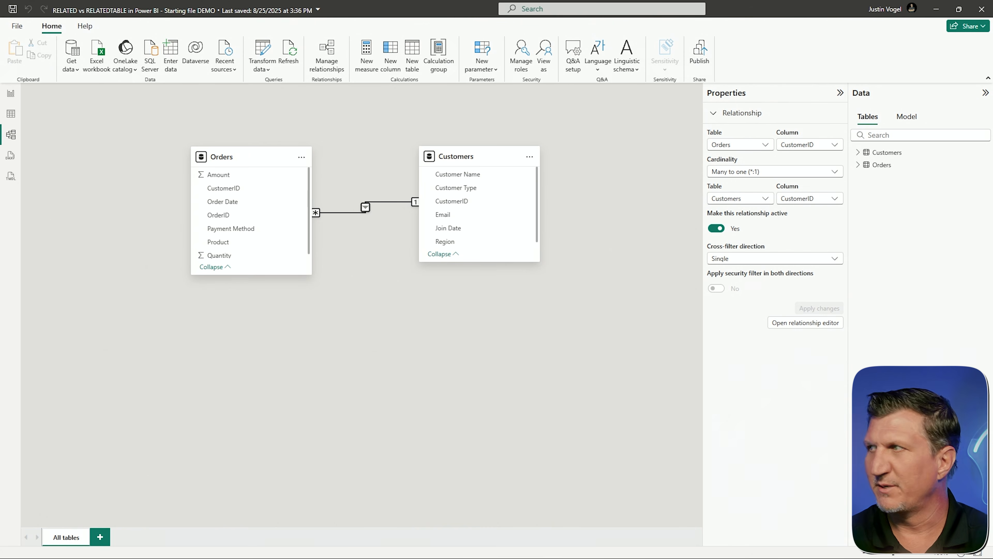
pyautogui.click(11, 113)
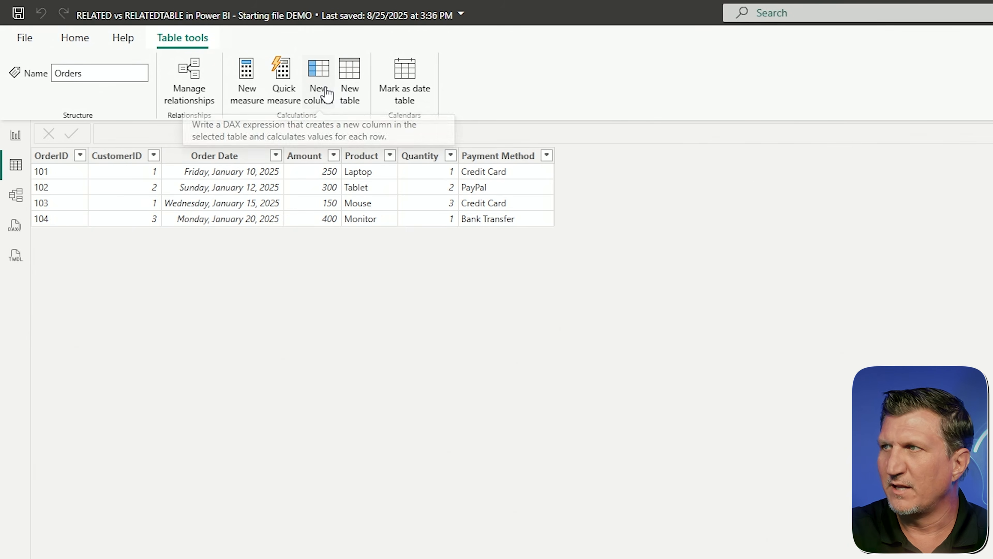
# Start a new calculated column named Customer Name in the Orders table, with the formula text enlarged
pyautogui.click(321, 98)
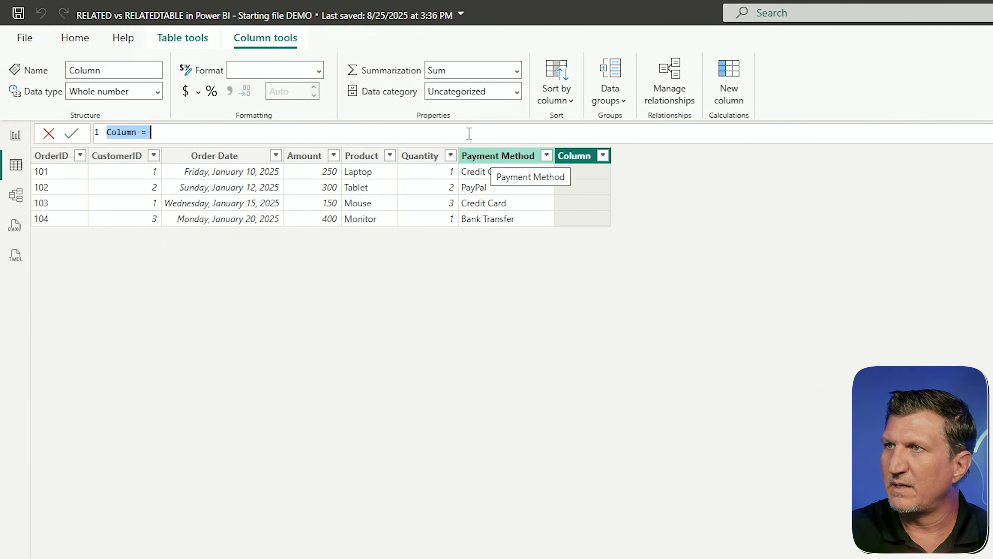
pyautogui.press('Escape')
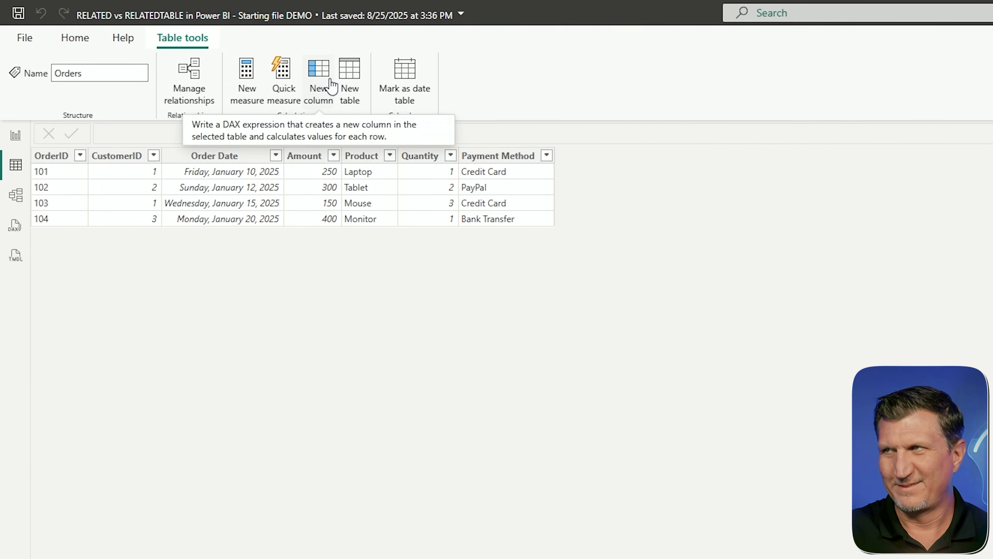
pyautogui.click(331, 86)
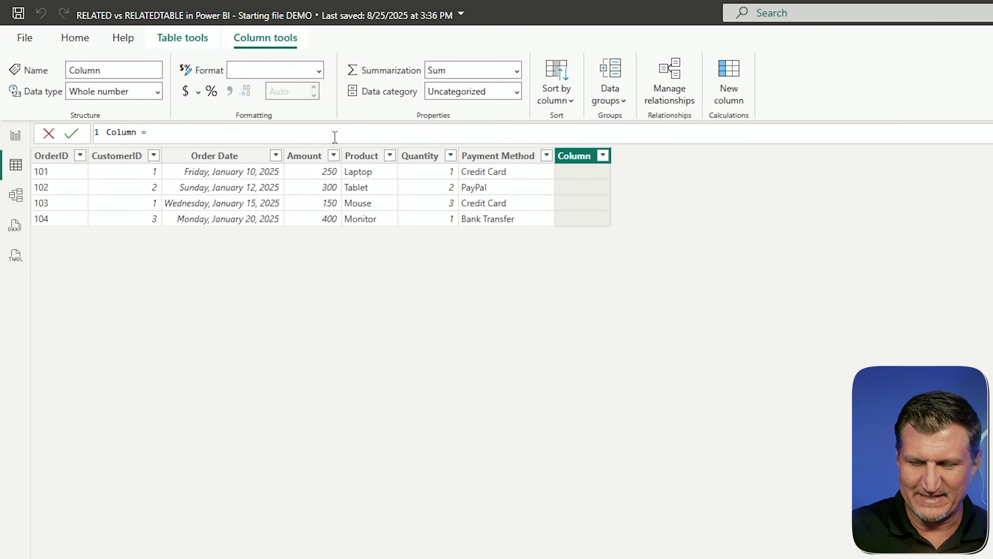
pyautogui.scroll(4, 335, 137)
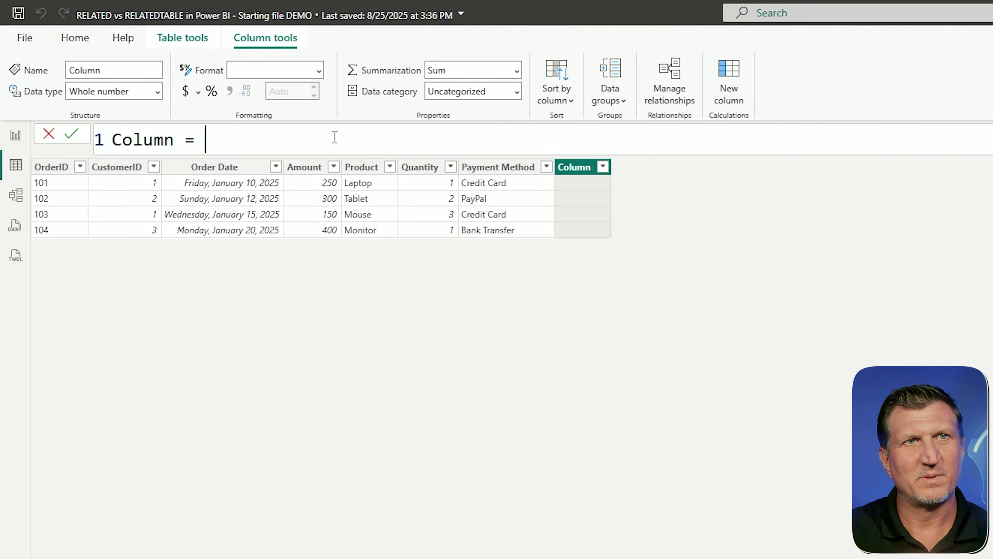
pyautogui.scroll(3, 335, 137)
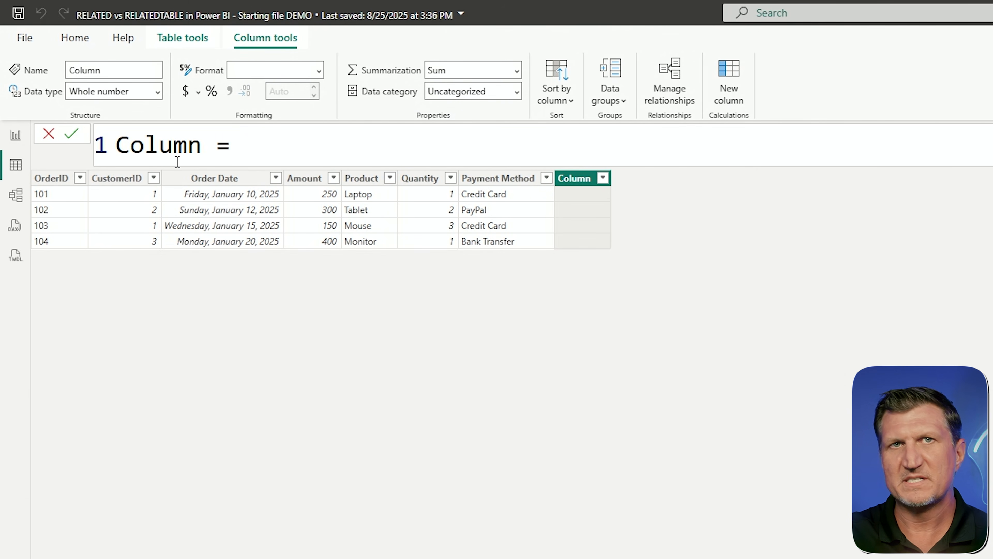
pyautogui.doubleClick(154, 146)
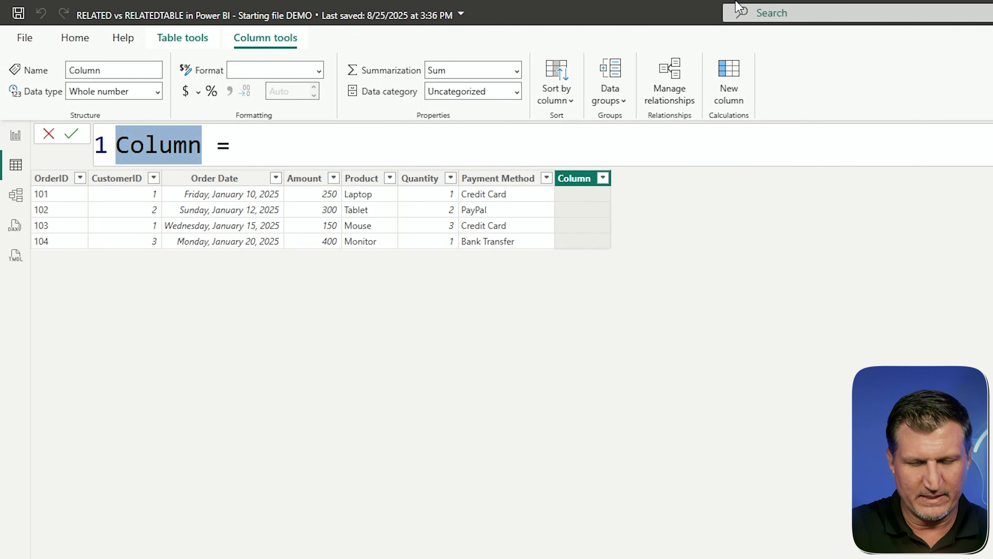
pyautogui.write('Cusrtom')
pyautogui.press('BackSpace')
pyautogui.press('BackSpace')
pyautogui.press('BackSpace')
pyautogui.press('BackSpace')
pyautogui.write('tomer Name')
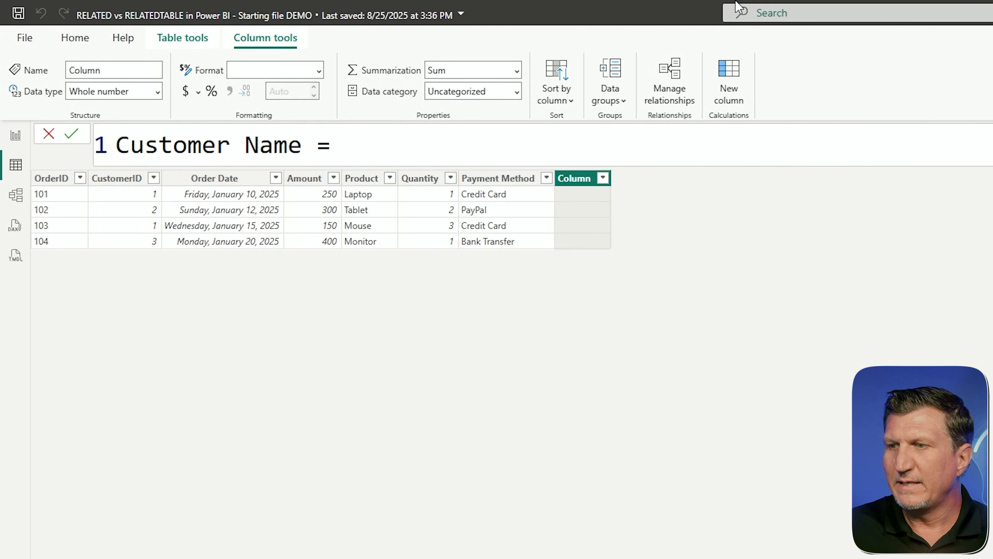
pyautogui.press('End')
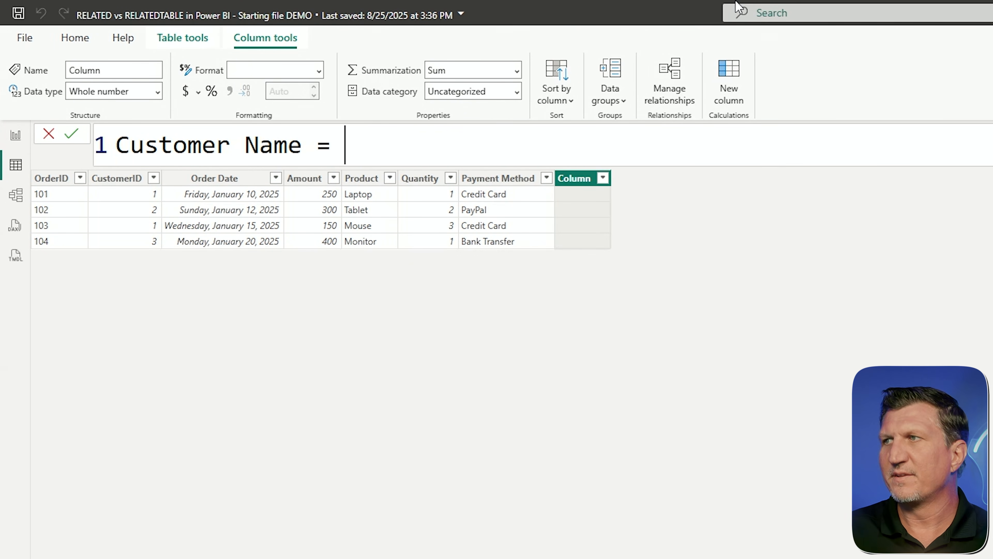
# Define the Customer Name column in Orders as RELATED(Customers[Customer Name]) and commit the formula
pyautogui.write("'")
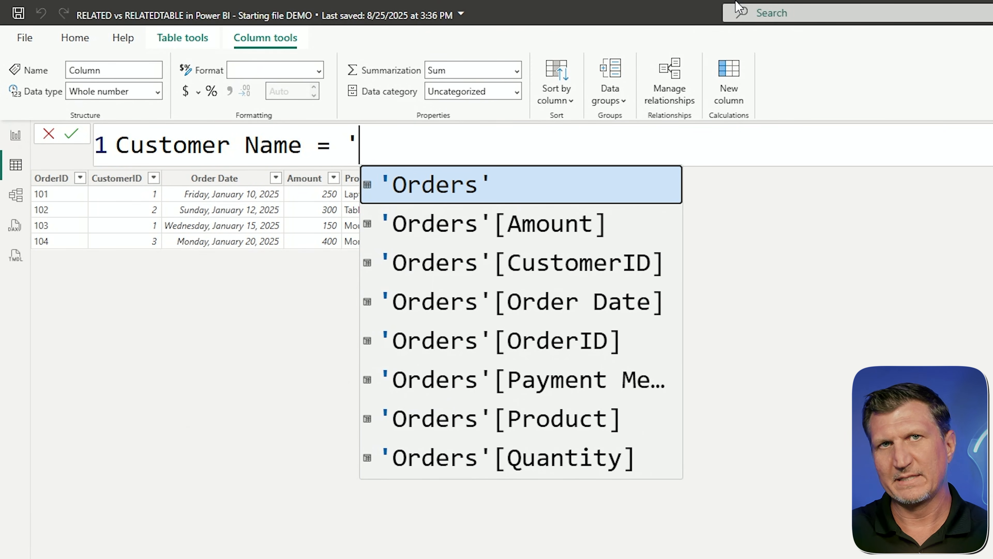
pyautogui.press('BackSpace')
pyautogui.write('RELATED')
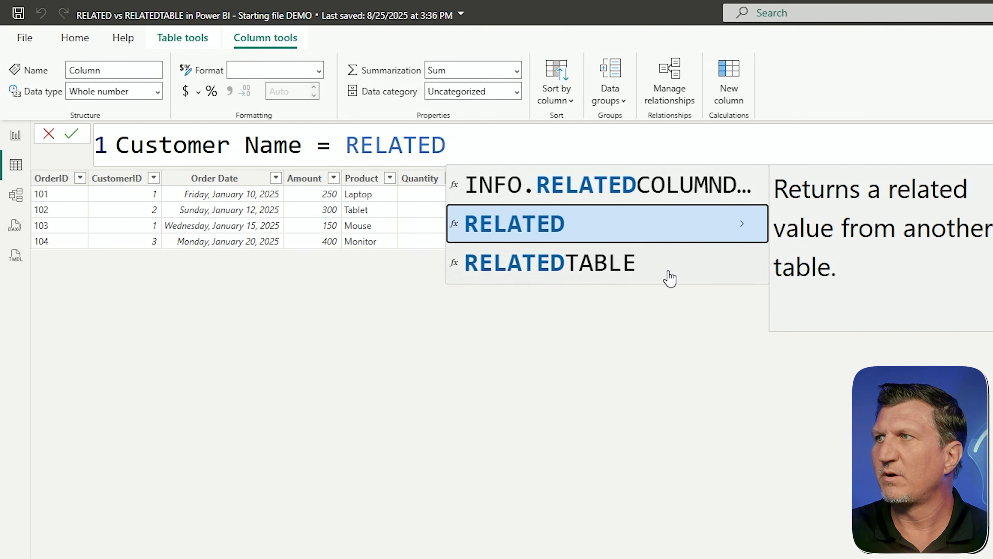
pyautogui.click(571, 233)
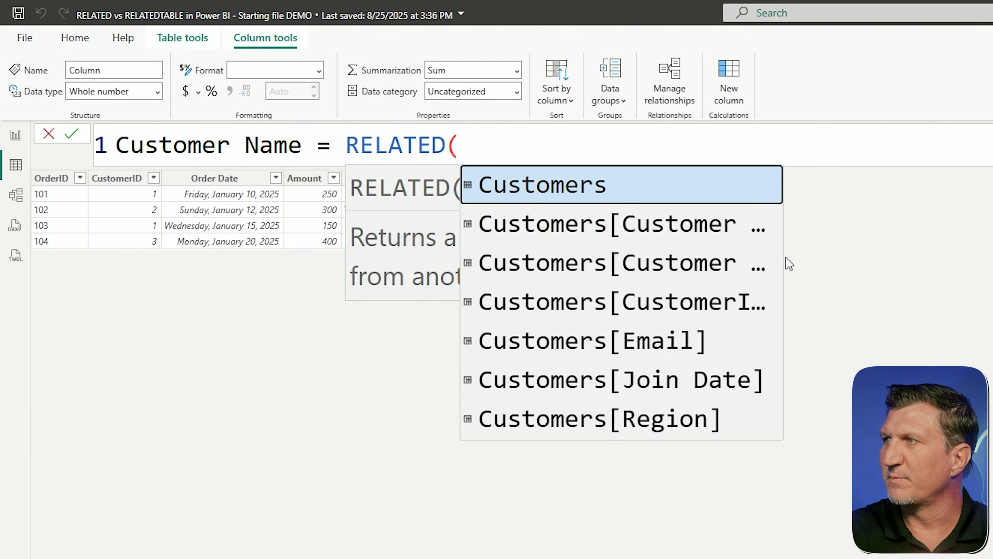
pyautogui.click(625, 239)
pyautogui.write(')')
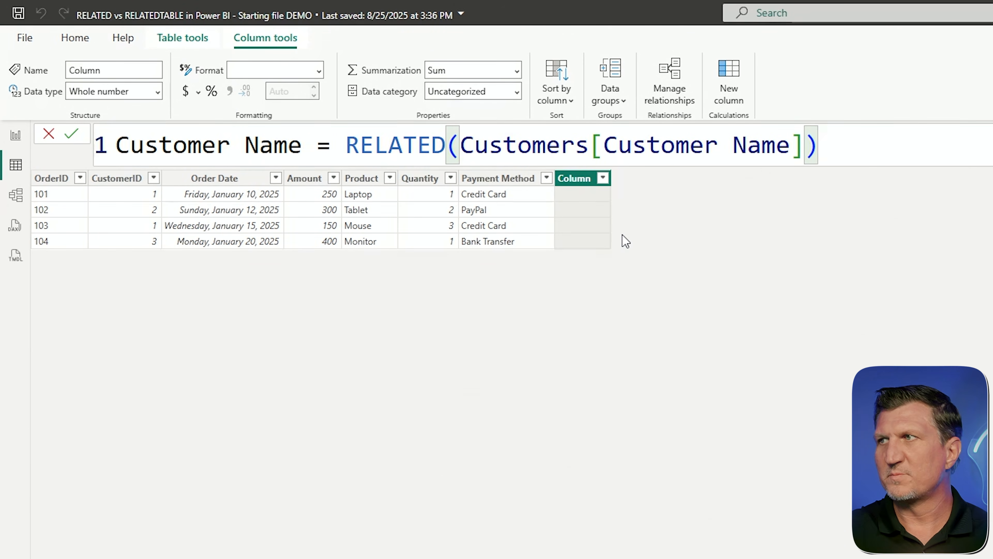
pyautogui.press('Return')
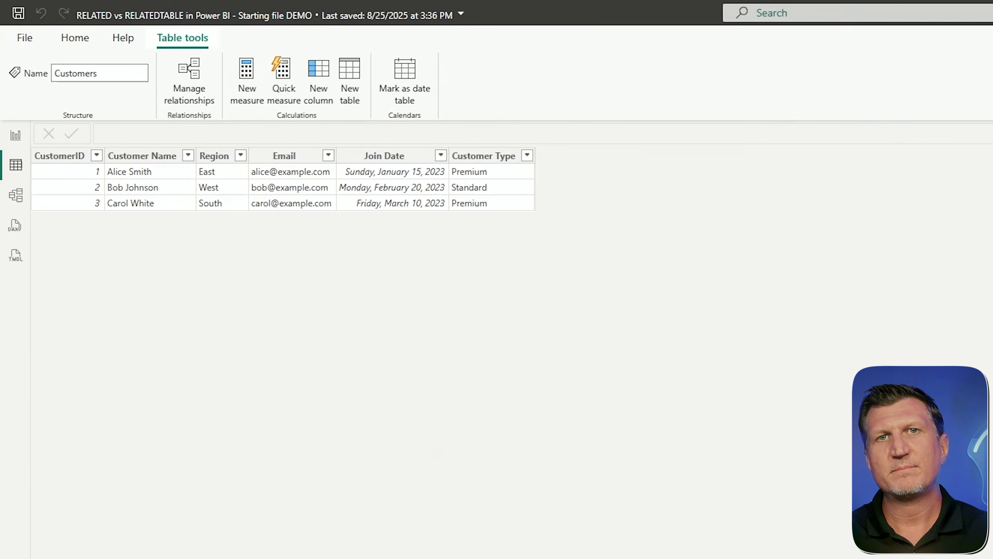
# Add a calculated column to the Customers table with the formula Order Count BAD Col = COUNTROWS('Orders')
pyautogui.click(319, 74)
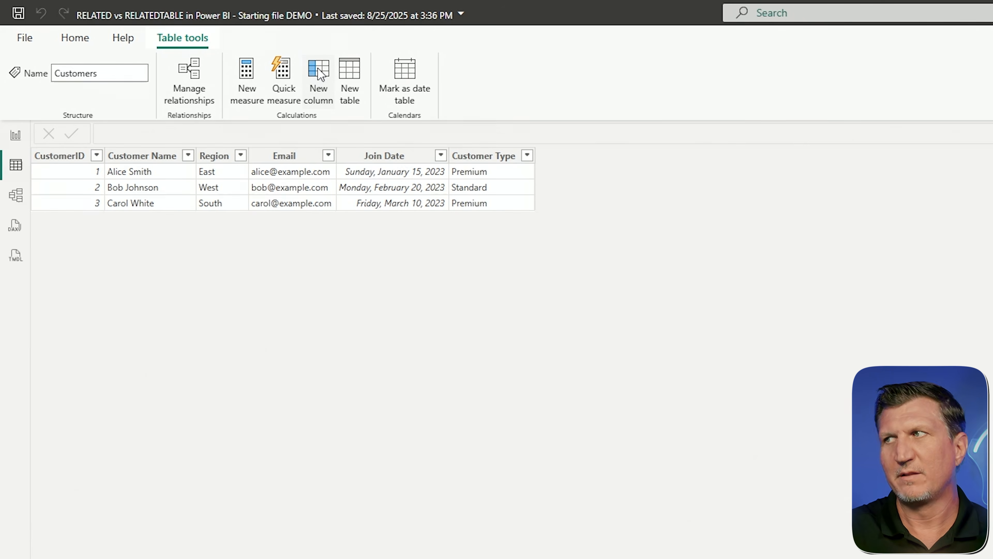
pyautogui.write('Order Count BAD ')
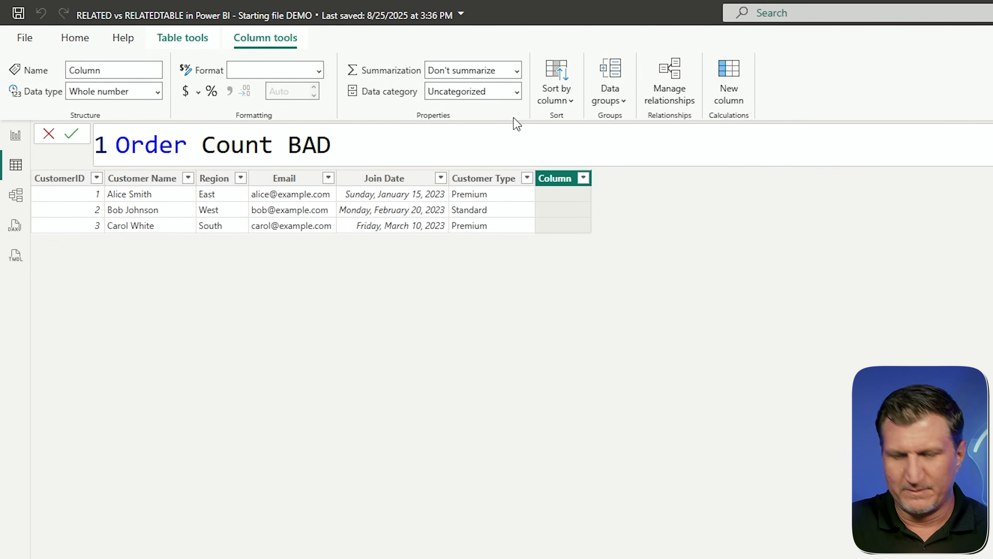
pyautogui.write('Col = ')
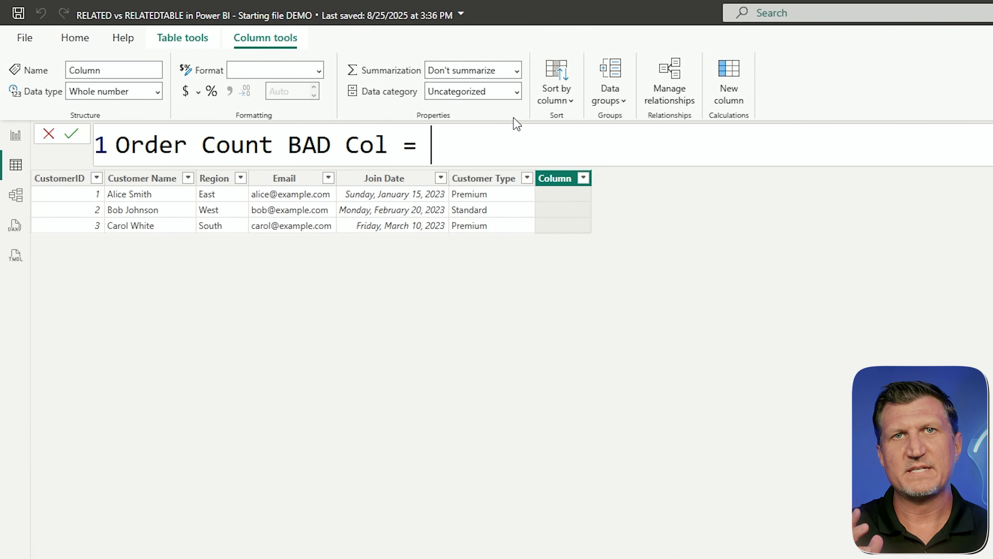
pyautogui.write('COUNTROWS(')
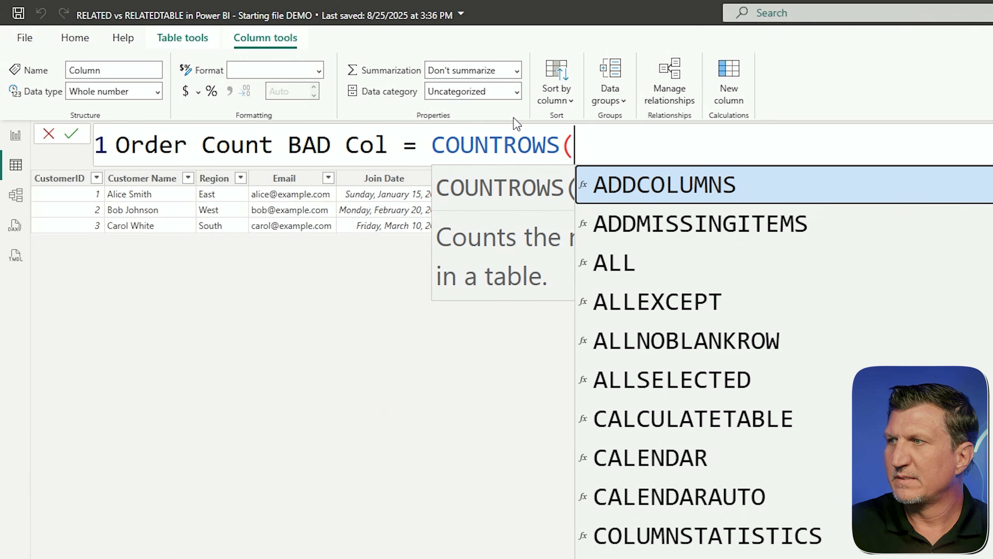
pyautogui.write("'")
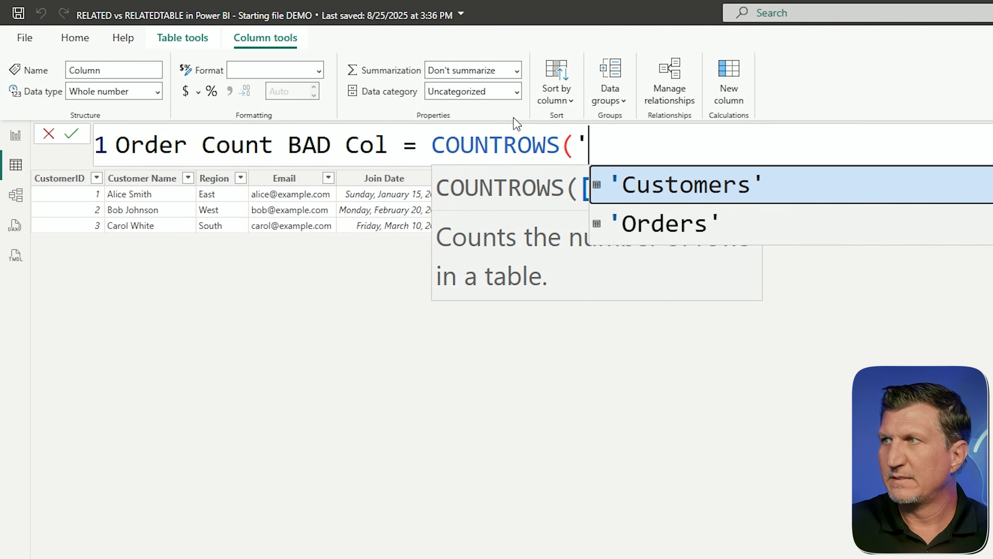
pyautogui.press('Down')
pyautogui.press('Tab')
pyautogui.write(')')
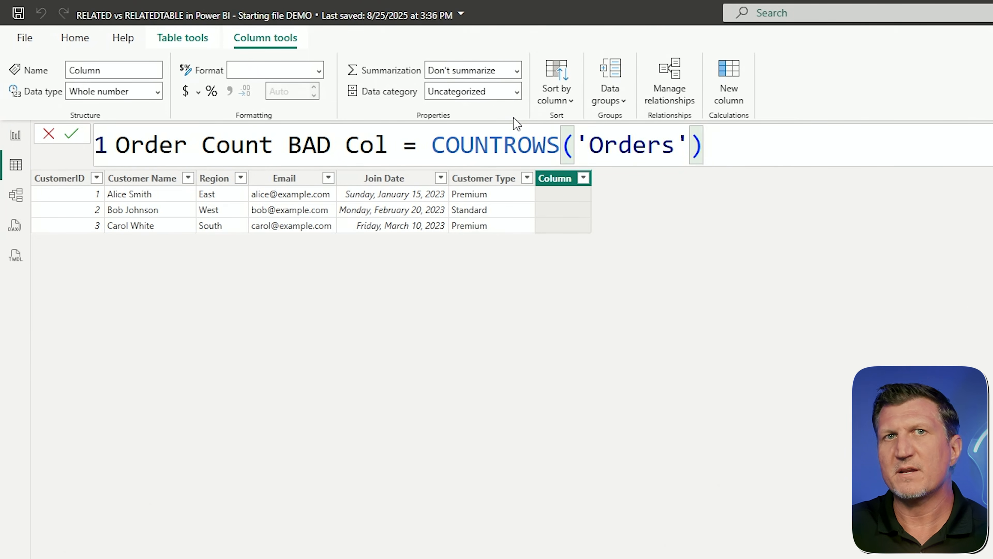
pyautogui.press('Return')
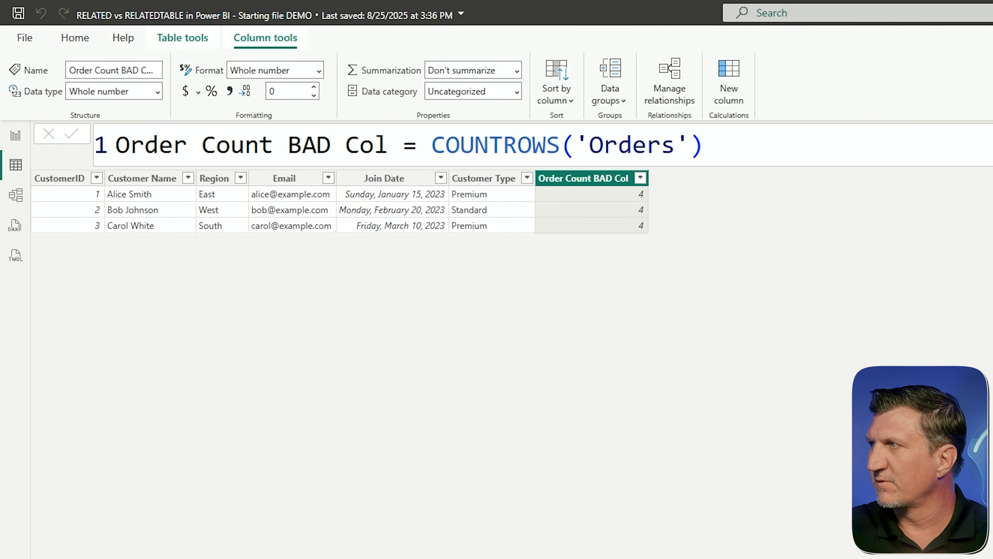
# Start another calculated column in the Customers table named Order Count GOOD Col
pyautogui.click(992, 219)
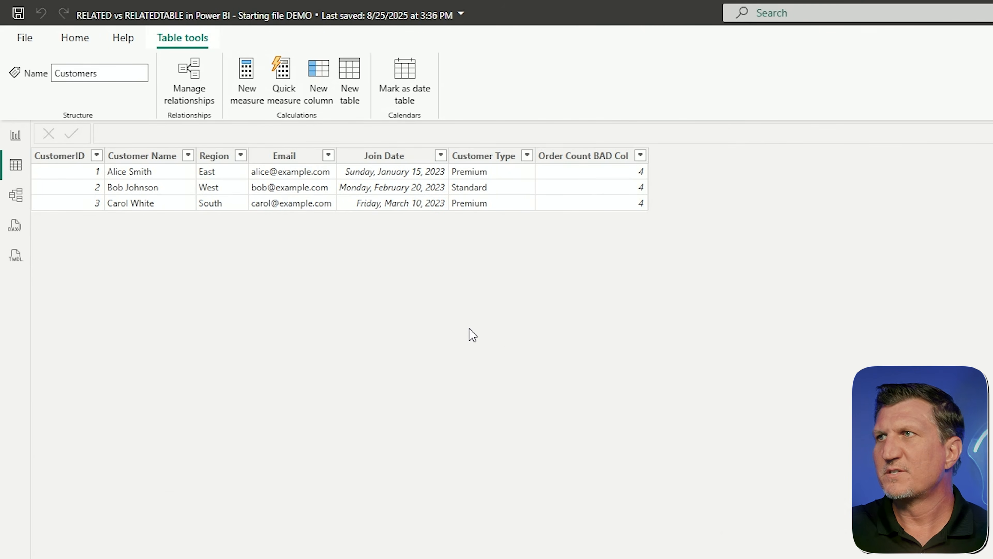
pyautogui.click(322, 97)
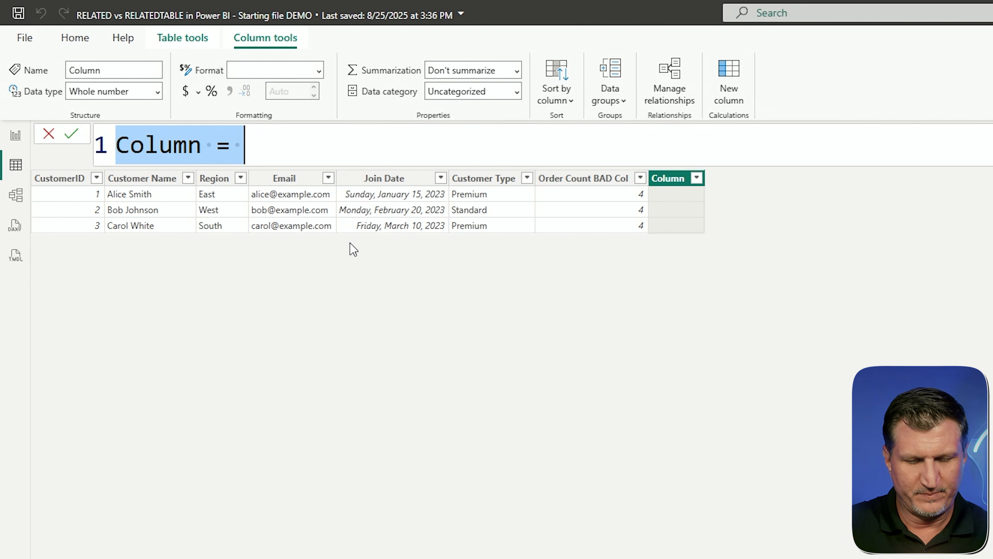
pyautogui.press('BackSpace')
pyautogui.write('Order Count')
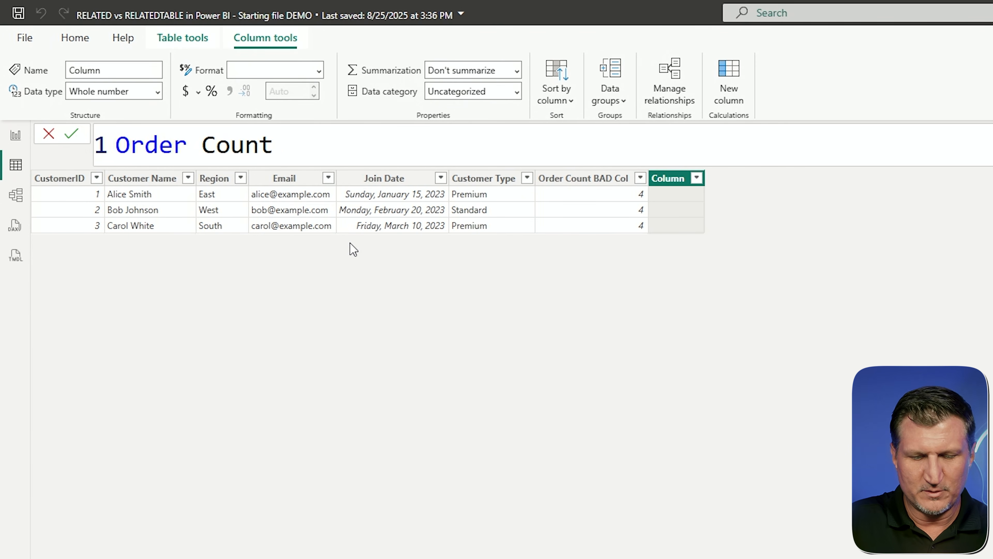
pyautogui.write(' GOOD Col = ')
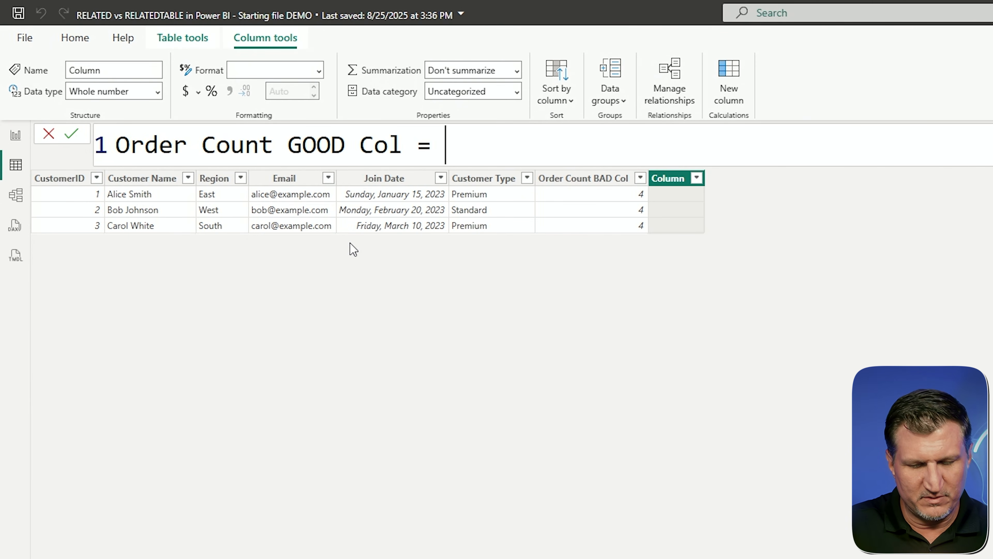
# Define the Order Count GOOD Col column as COUNTROWS(RELATEDTABLE(Orders)) and commit the formula
pyautogui.write('COun')
pyautogui.press('Down')
pyautogui.press('Down')
pyautogui.press('Down')
pyautogui.press('Down')
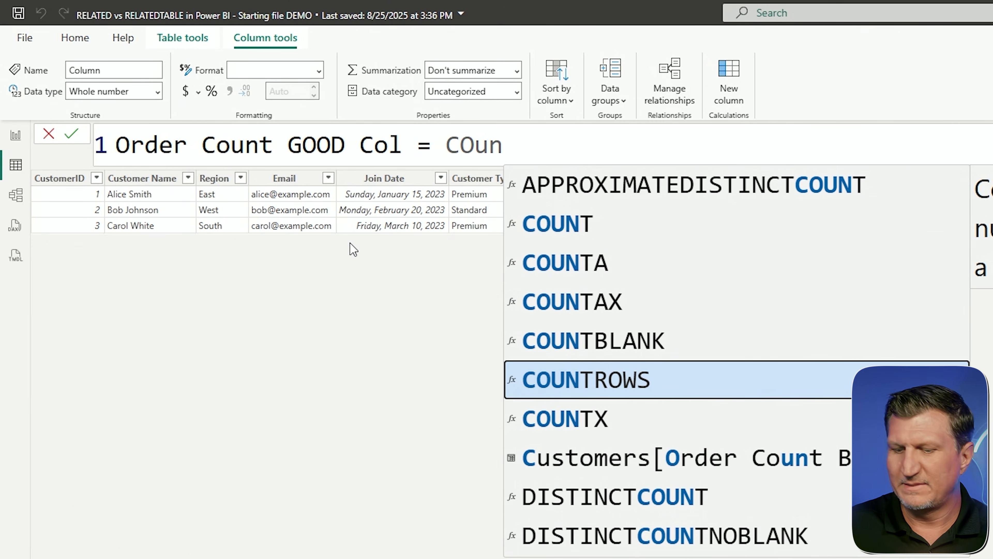
pyautogui.press('Tab')
pyautogui.write('REL')
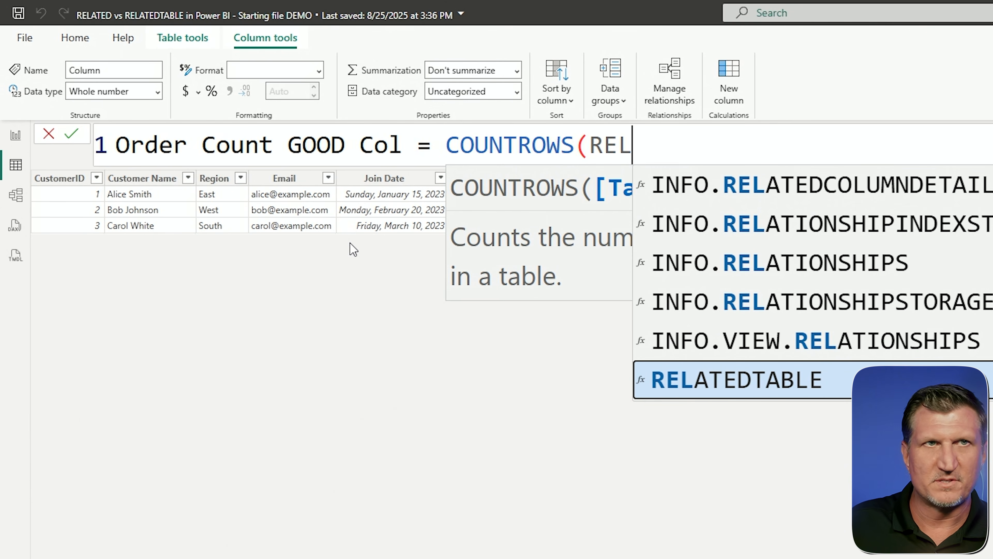
pyautogui.press('Tab')
pyautogui.press('Down')
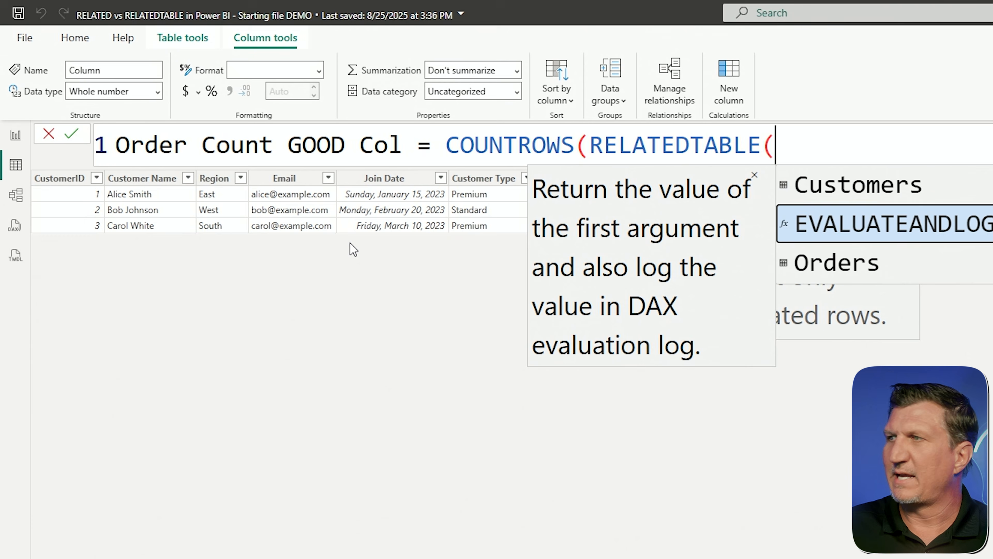
pyautogui.press('Down')
pyautogui.press('Tab')
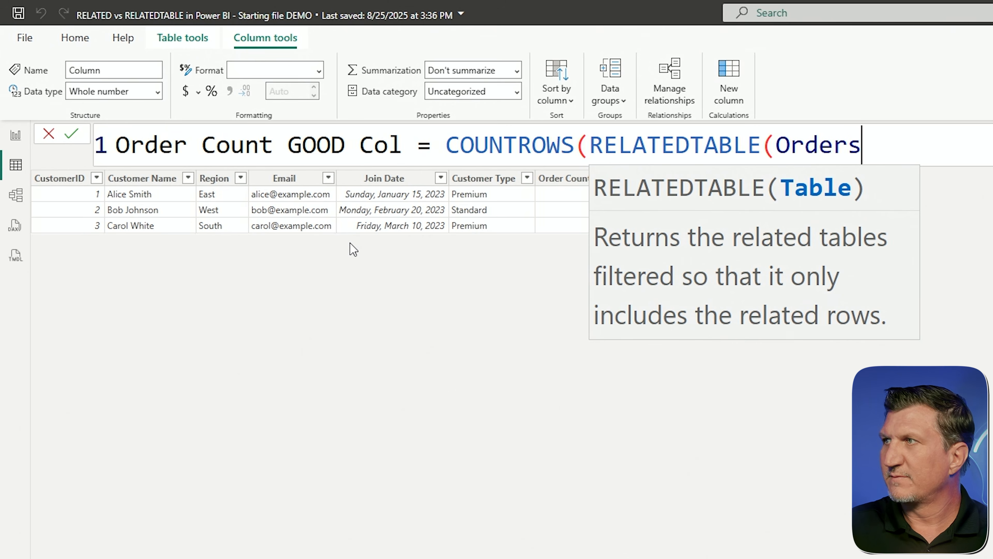
pyautogui.write(')')
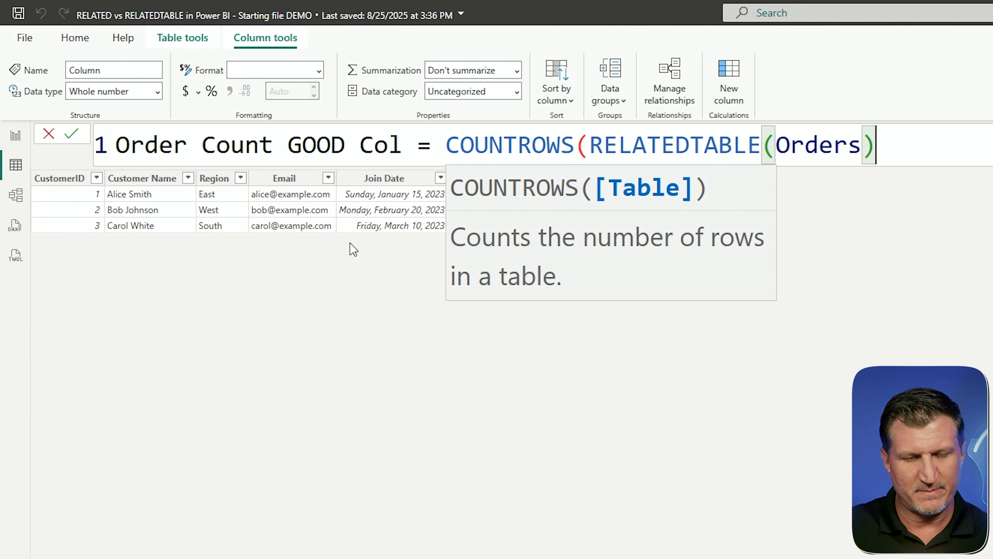
pyautogui.write(')')
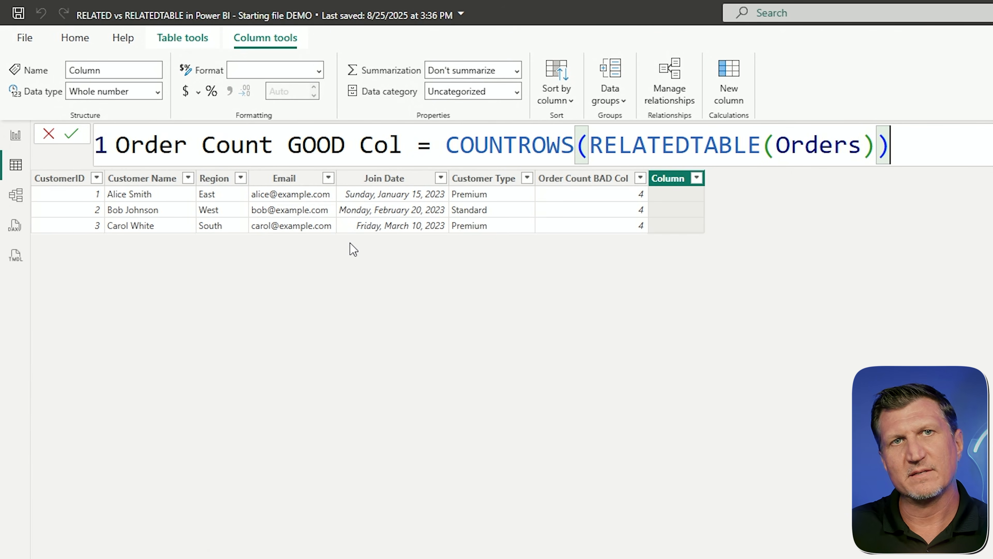
pyautogui.press('Return')
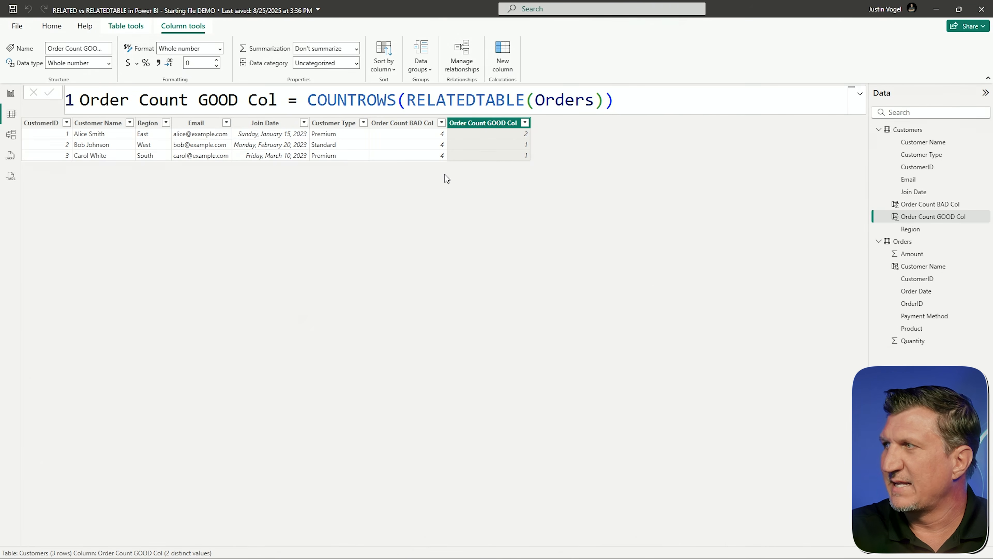
# Add a calculated column to the Customers table with the formula Total Sales BAD Col = SUM(Orders[Amount])
pyautogui.click(911, 243)
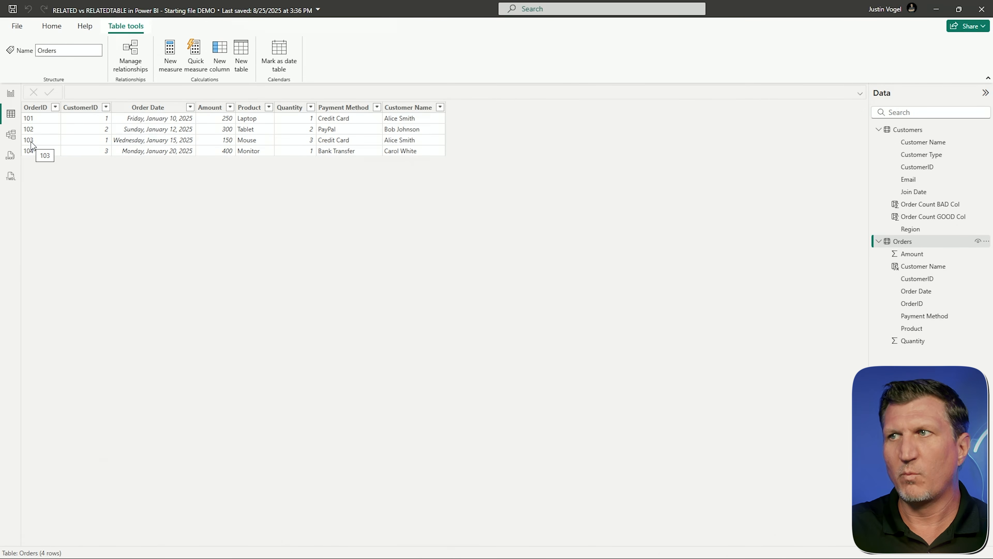
pyautogui.click(906, 129)
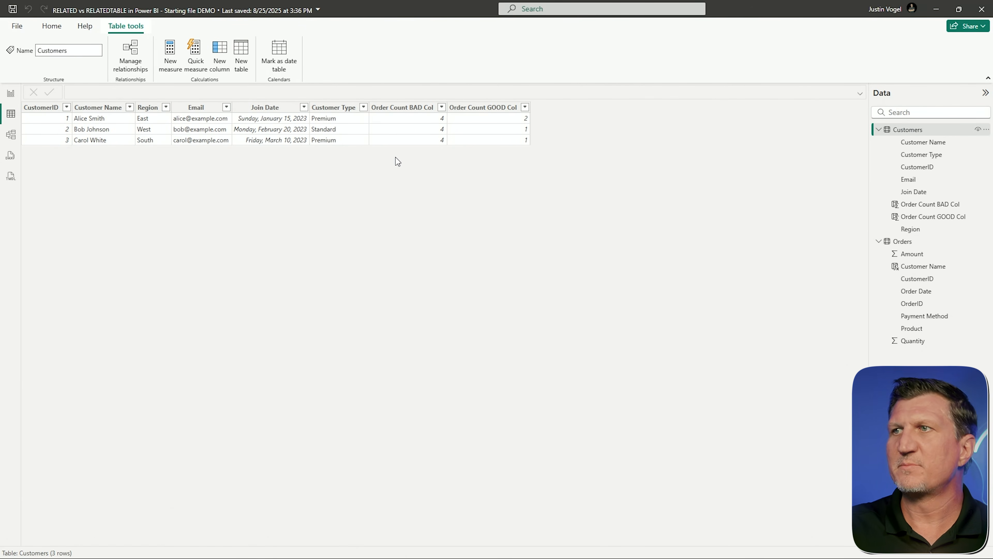
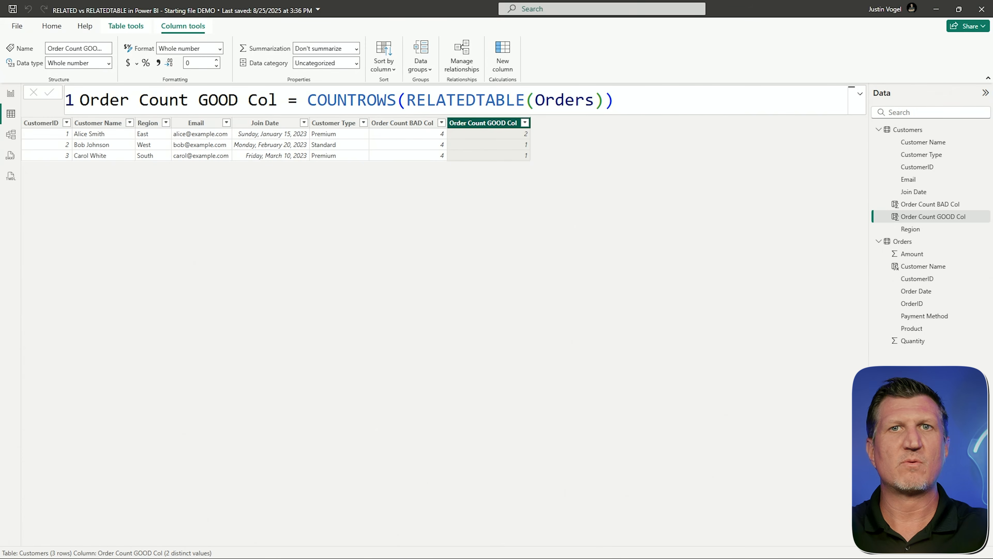
pyautogui.click(502, 58)
pyautogui.write('Total Sales ')
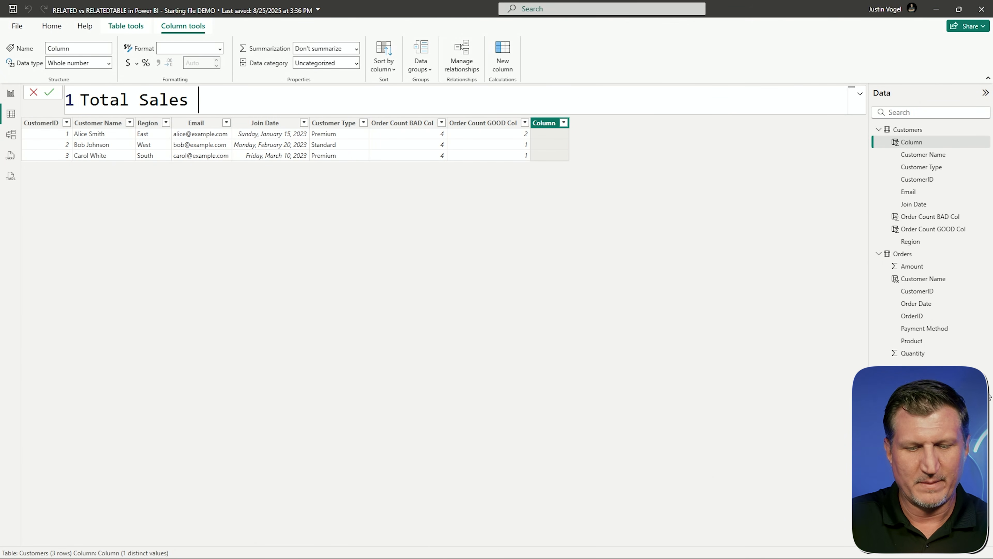
pyautogui.write('BAD Col = SUM')
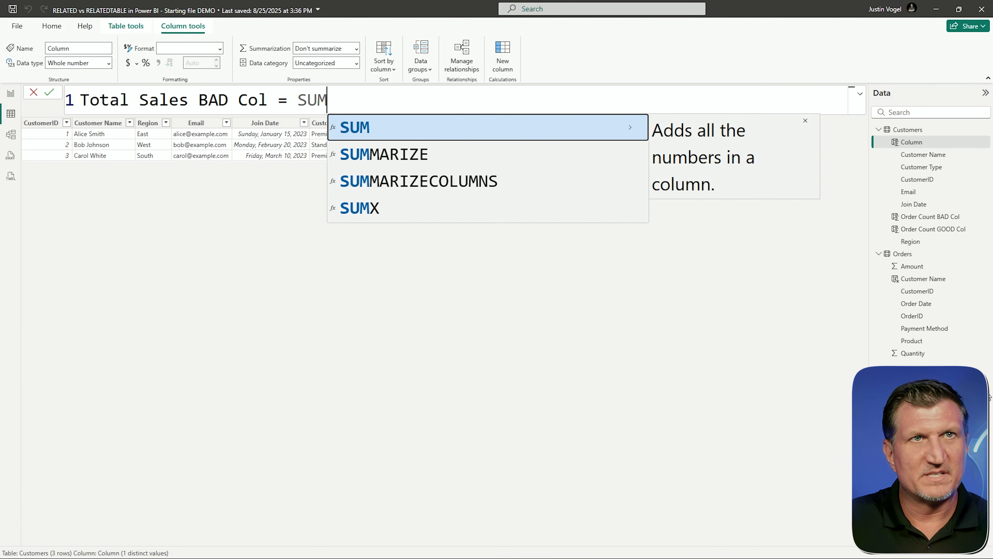
pyautogui.write('(')
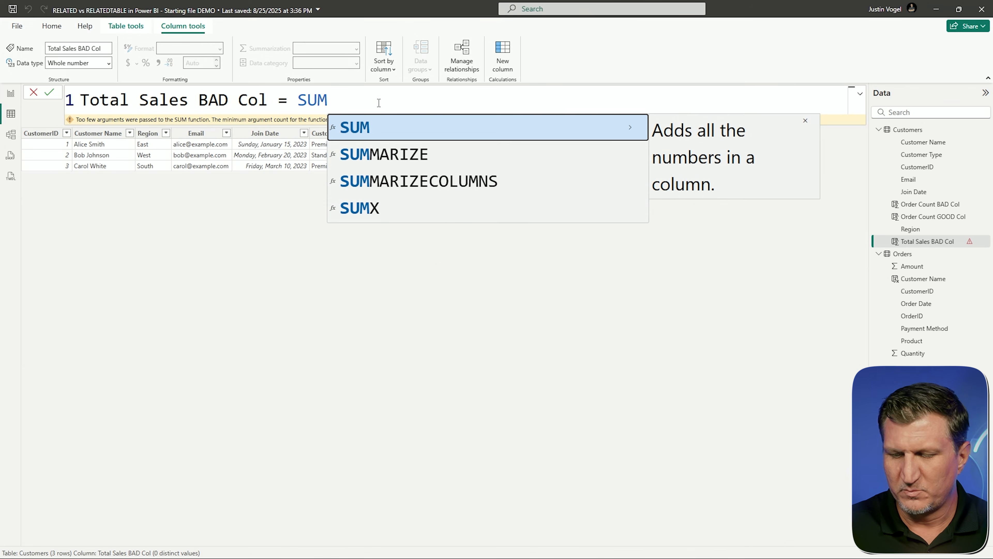
pyautogui.write('(')
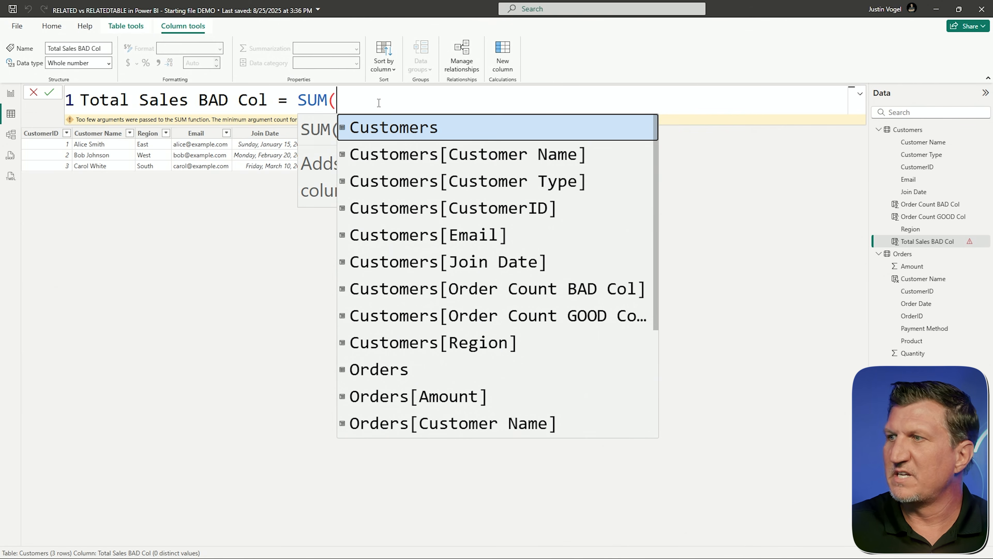
pyautogui.click(423, 397)
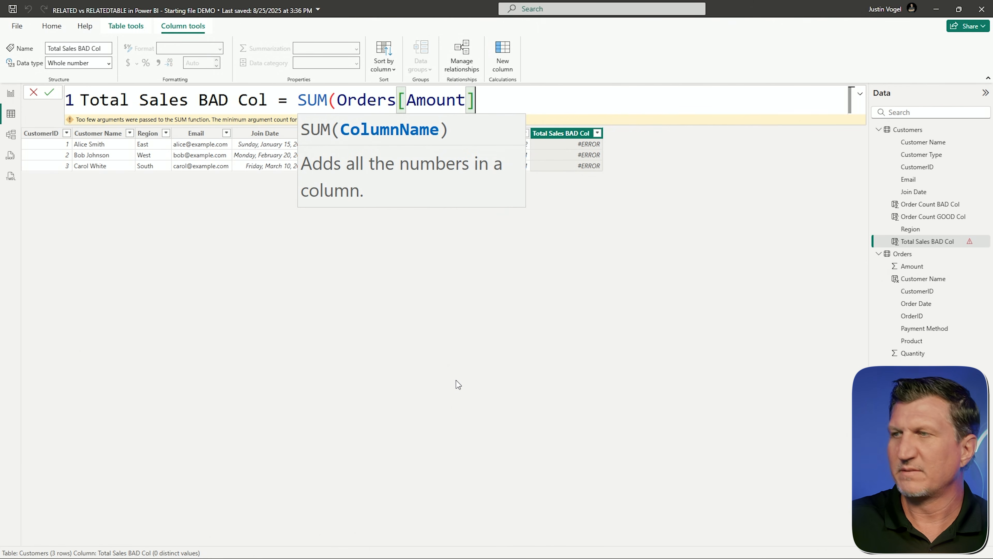
pyautogui.write(')')
pyautogui.press('Return')
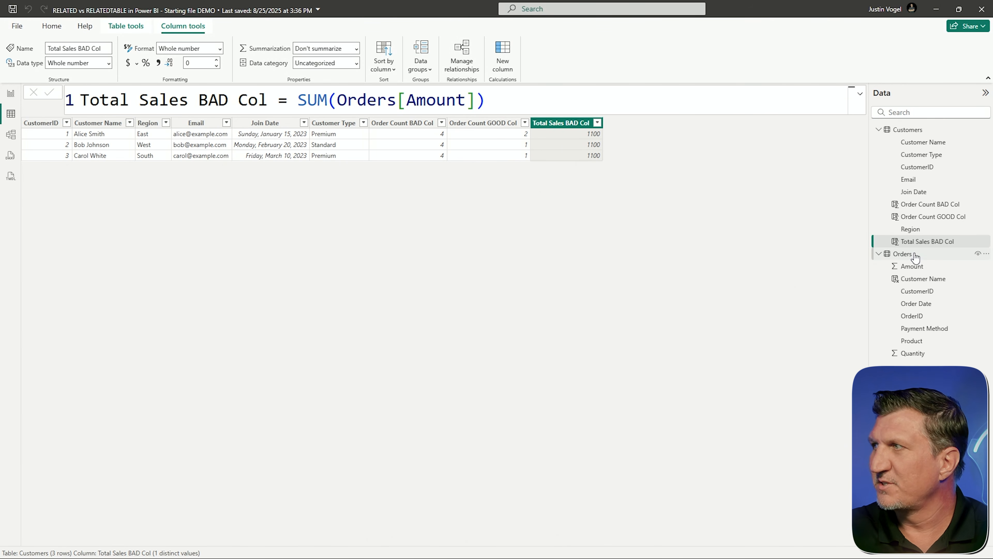
# Start another calculated column in the Customers table named Total Sales GOOD Col
pyautogui.click(904, 254)
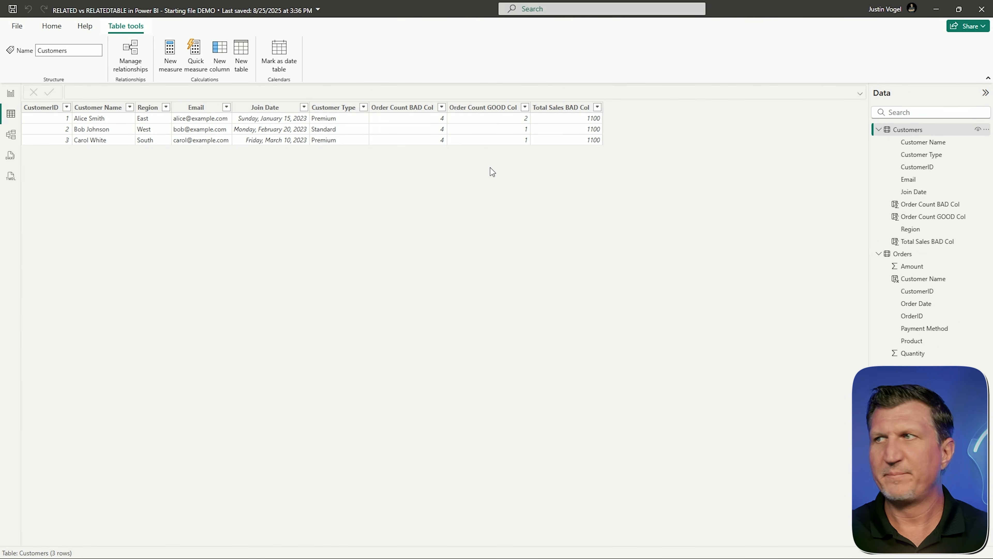
pyautogui.click(218, 53)
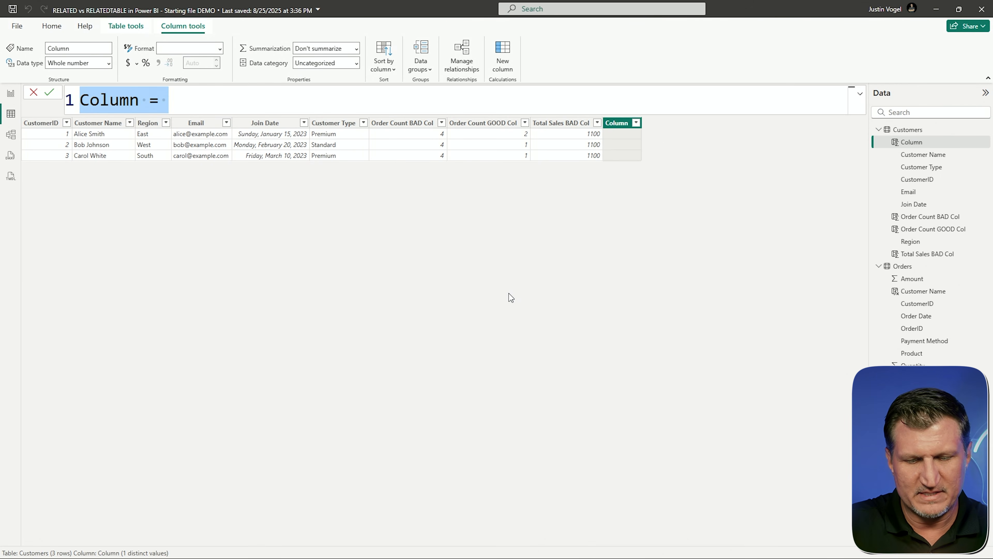
pyautogui.write('Total Sal')
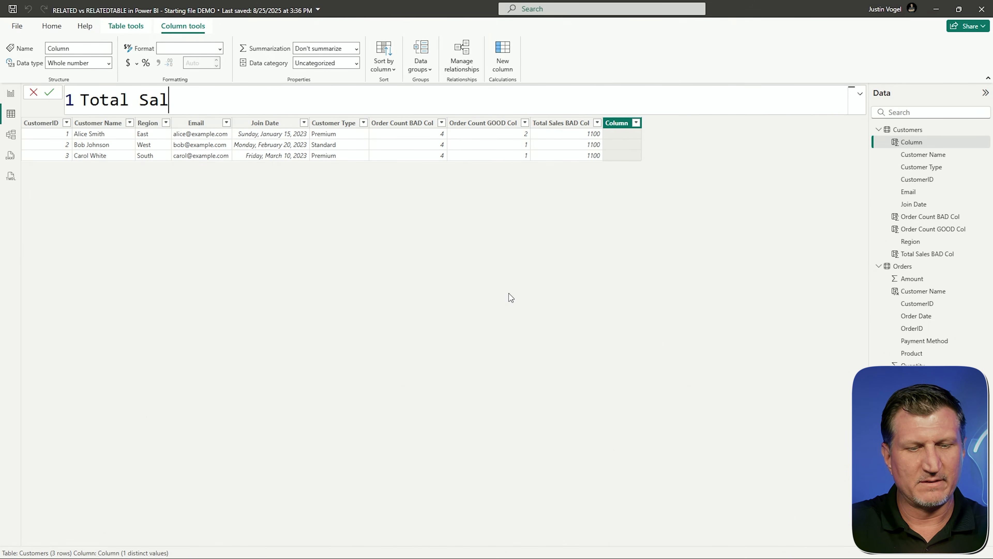
pyautogui.write('e sGOOD Col =')
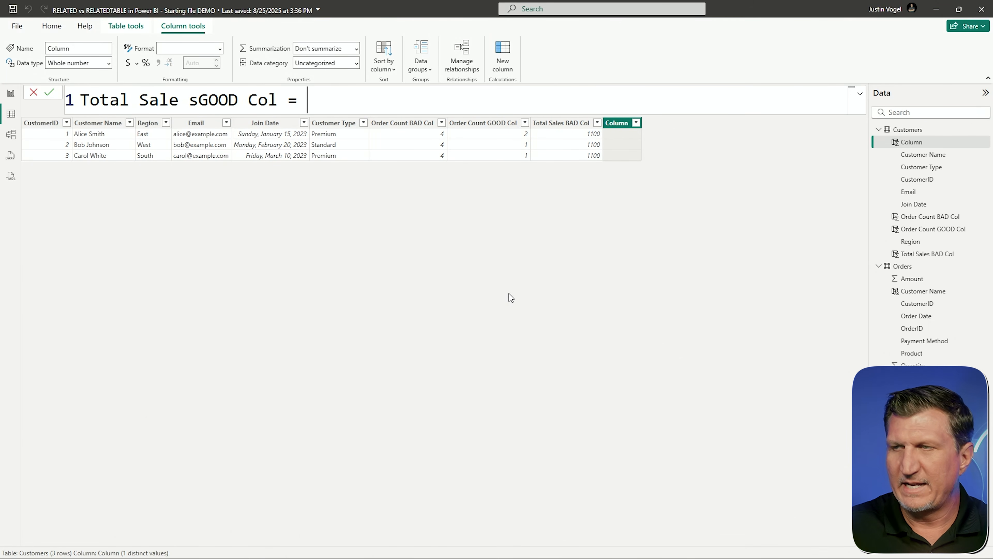
pyautogui.press('Left')
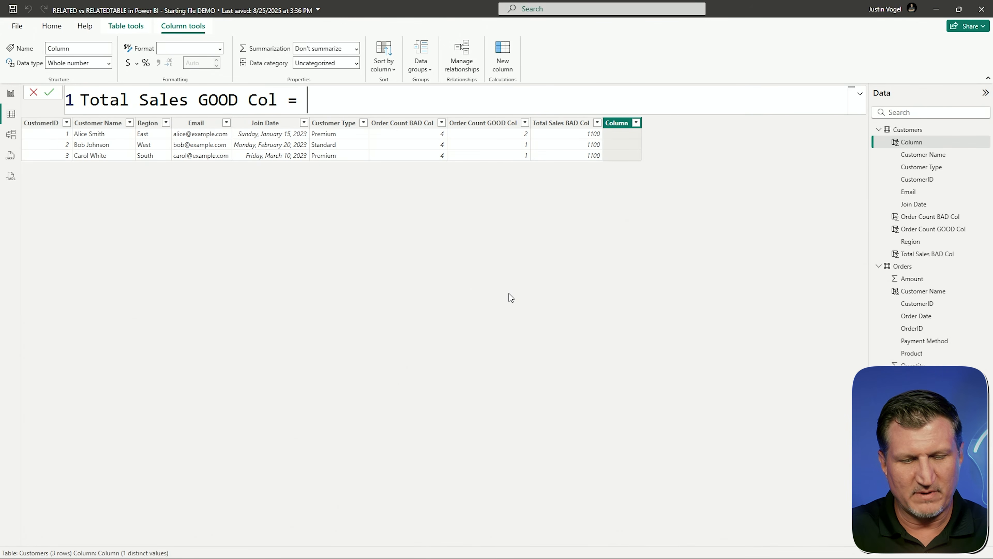
# Begin the Total Sales GOOD Col formula with SUMX, using RELATEDTABLE on Orders as its table argument
pyautogui.write('SUMX')
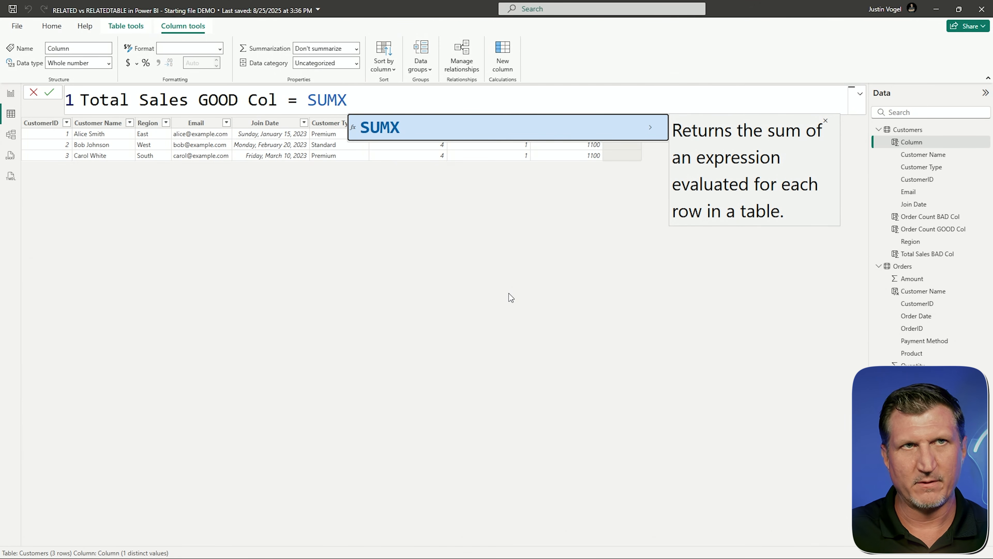
pyautogui.write('(REL')
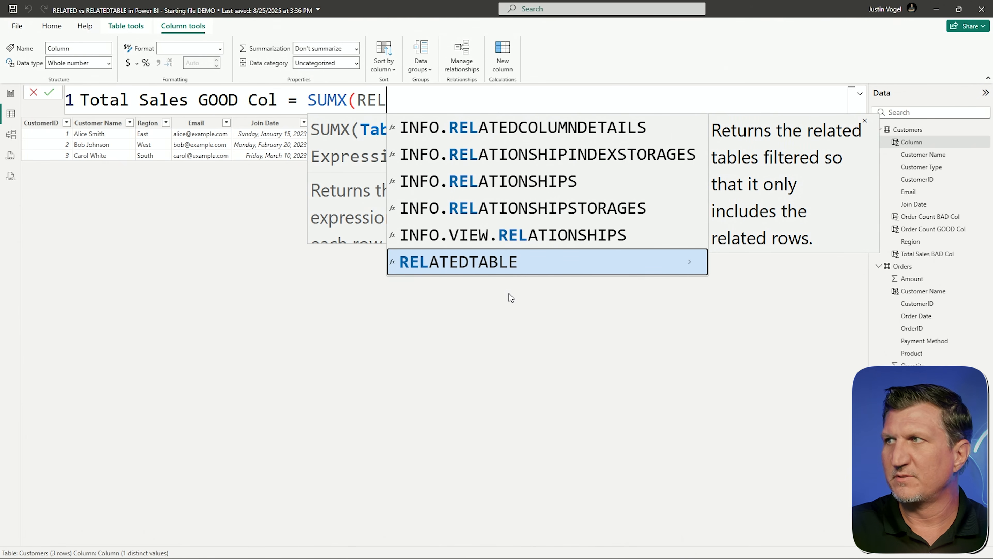
pyautogui.press('Tab')
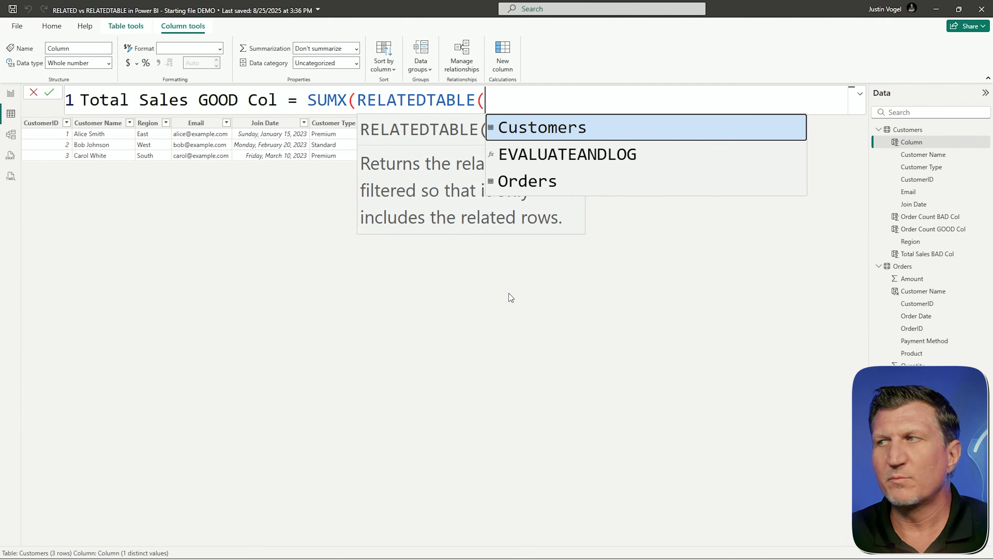
pyautogui.press('Down')
pyautogui.press('Down')
pyautogui.press('Tab')
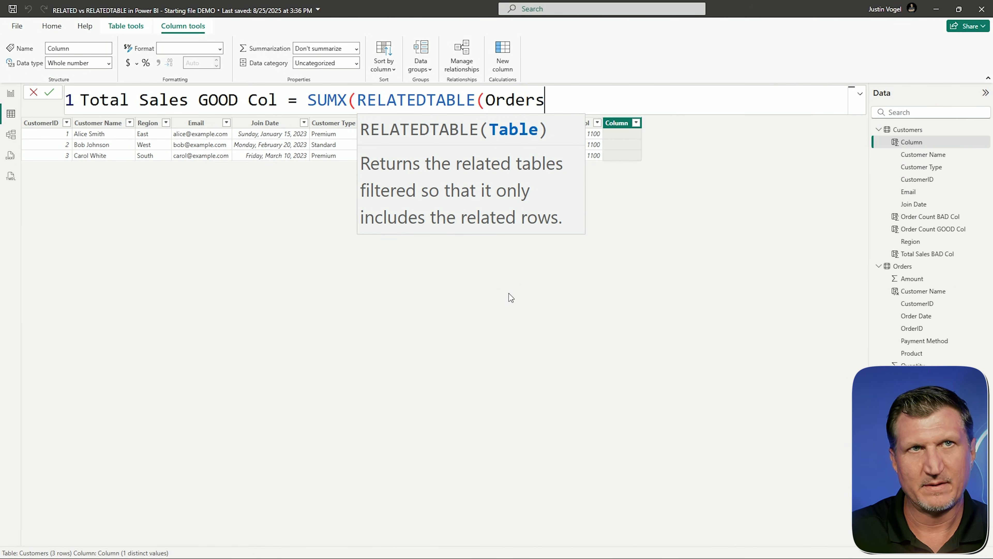
pyautogui.write(',')
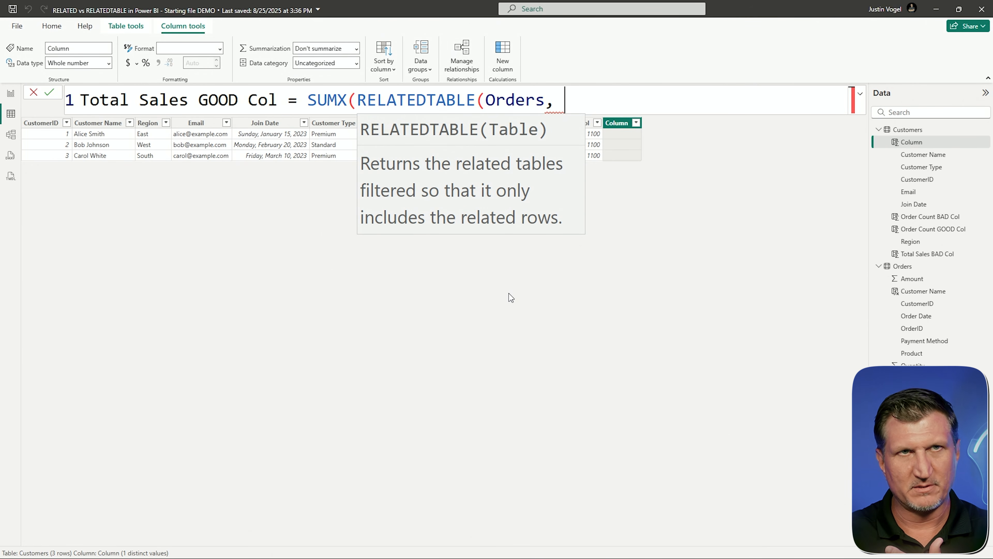
pyautogui.write('or')
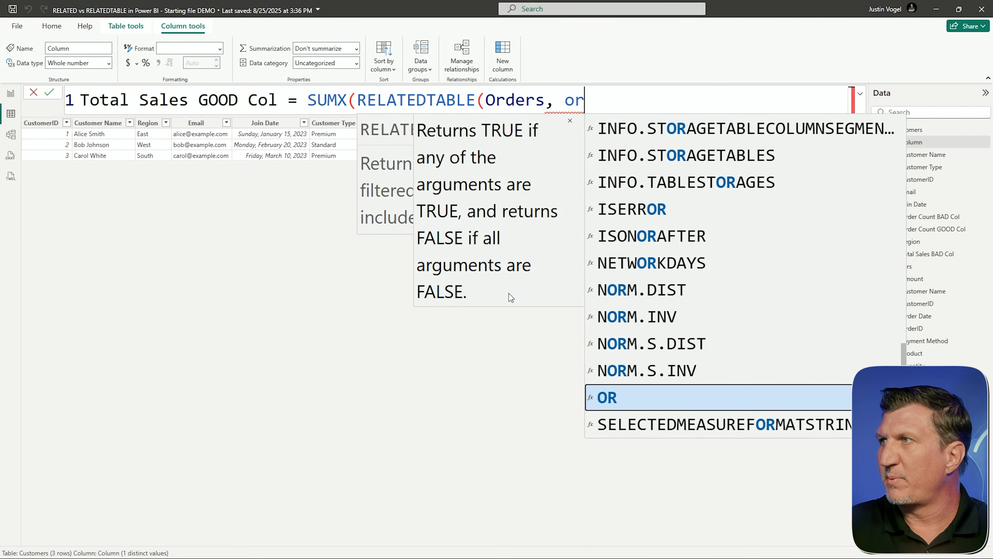
pyautogui.press('BackSpace')
pyautogui.press('BackSpace')
pyautogui.press('BackSpace')
pyautogui.press('BackSpace')
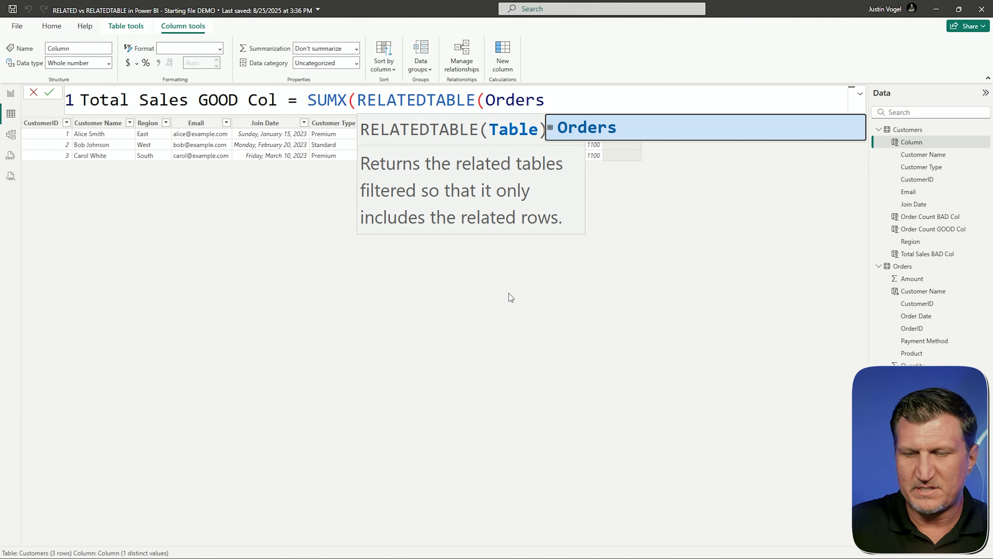
# Close the RELATEDTABLE argument, complete the SUMX expression with Orders[Amount] * Orders[Quantity], and commit the formula
pyautogui.write('),')
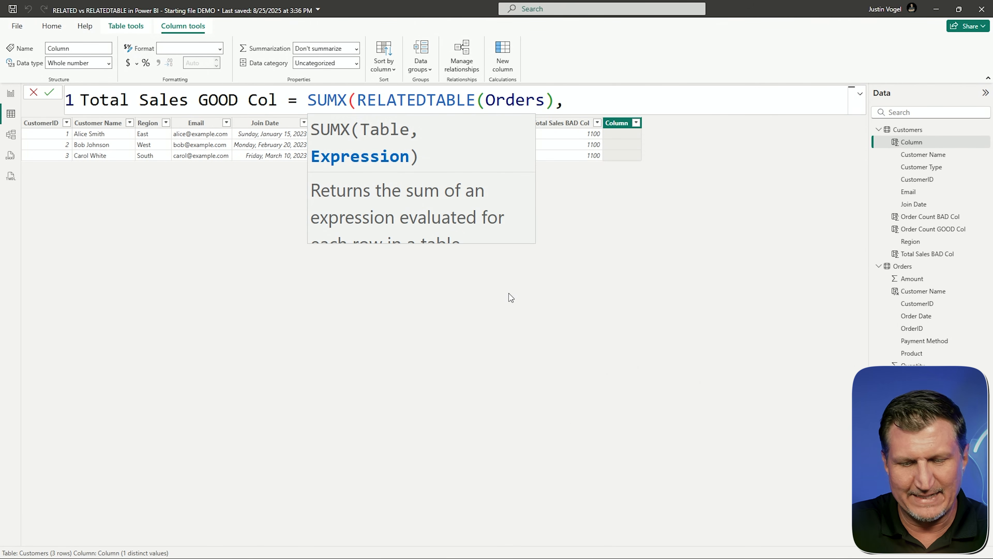
pyautogui.write(' ors')
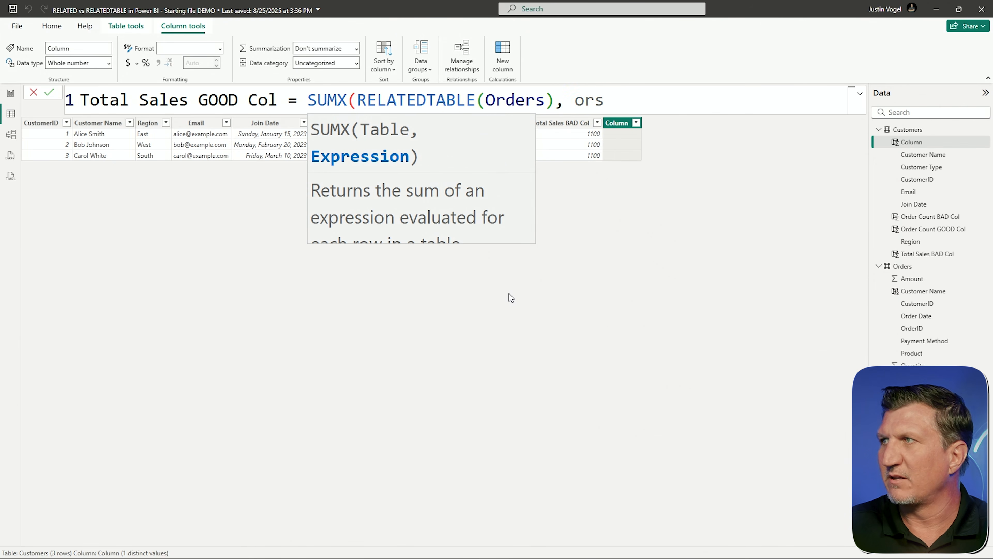
pyautogui.press('Tab')
pyautogui.write('* ')
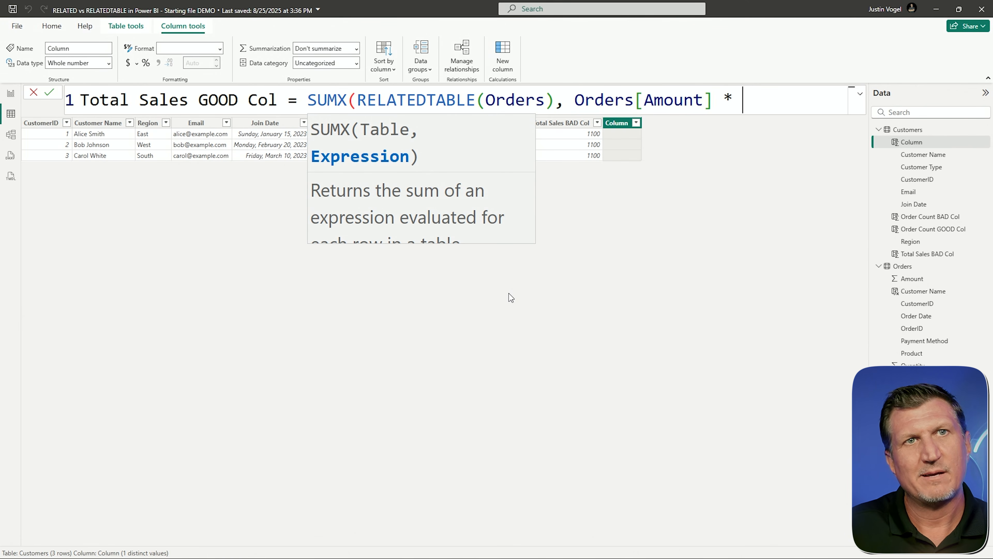
pyautogui.write('quant')
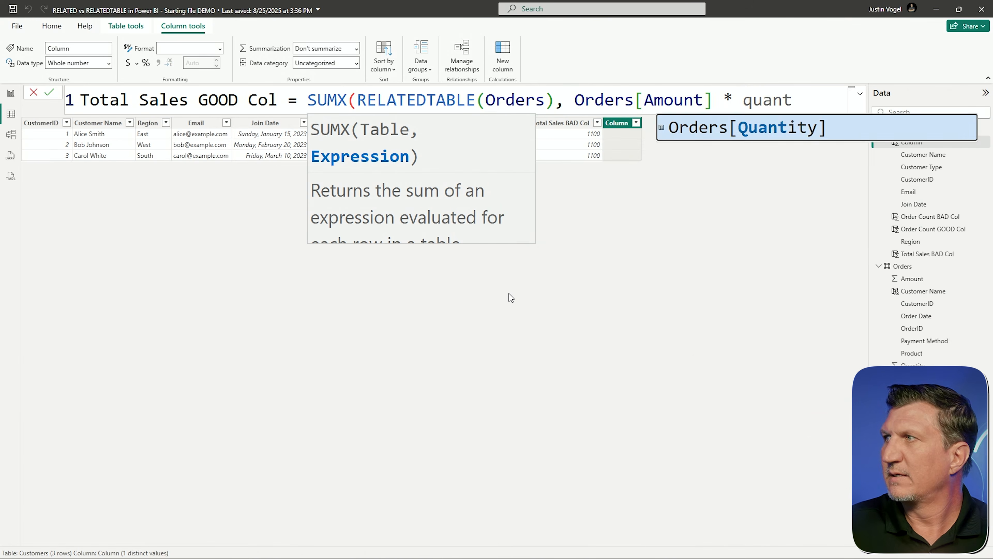
pyautogui.press('Tab')
pyautogui.write(')')
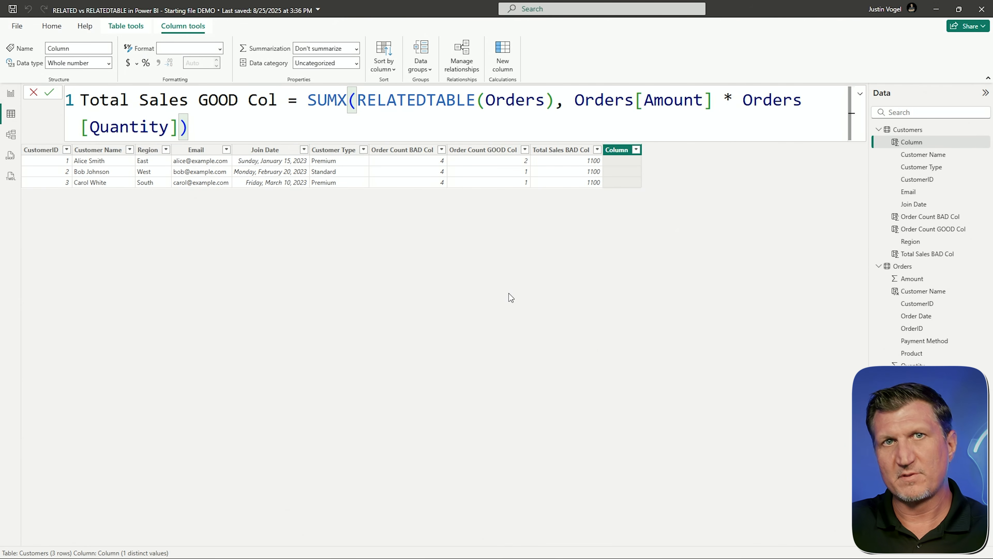
pyautogui.press('Return')
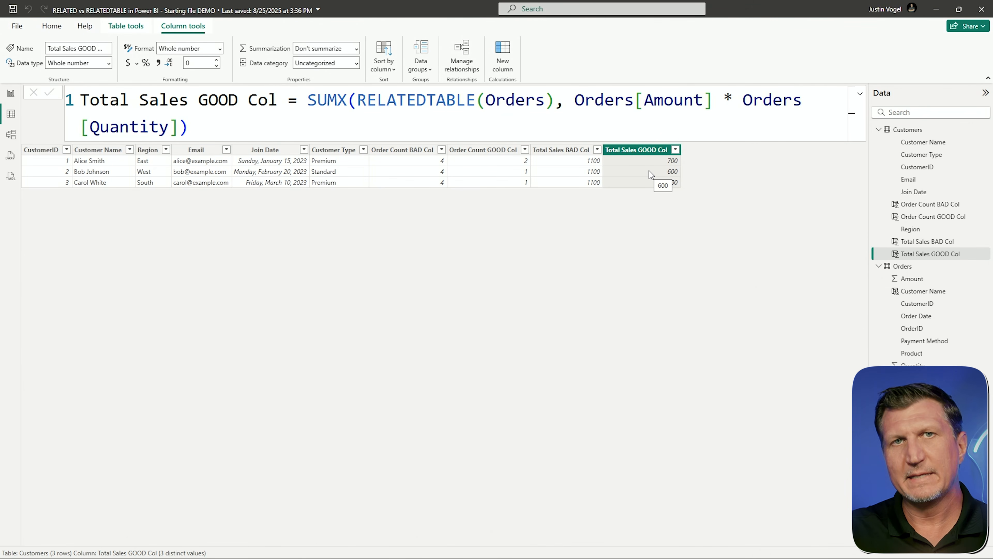
# Review the Orders rows, then start a calculated column in the Customers table named Average Per Order GOOD
pyautogui.click(901, 267)
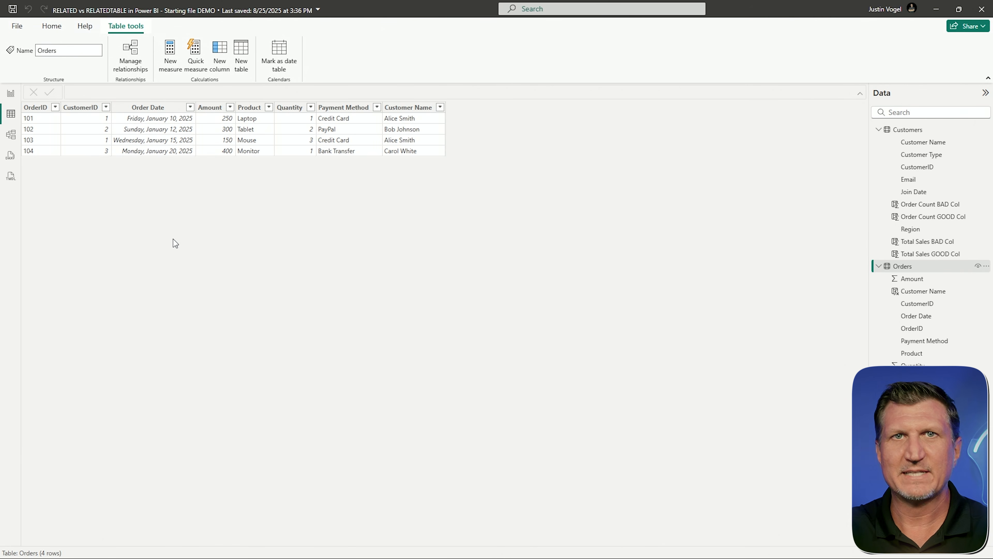
pyautogui.click(906, 129)
pyautogui.click(626, 108)
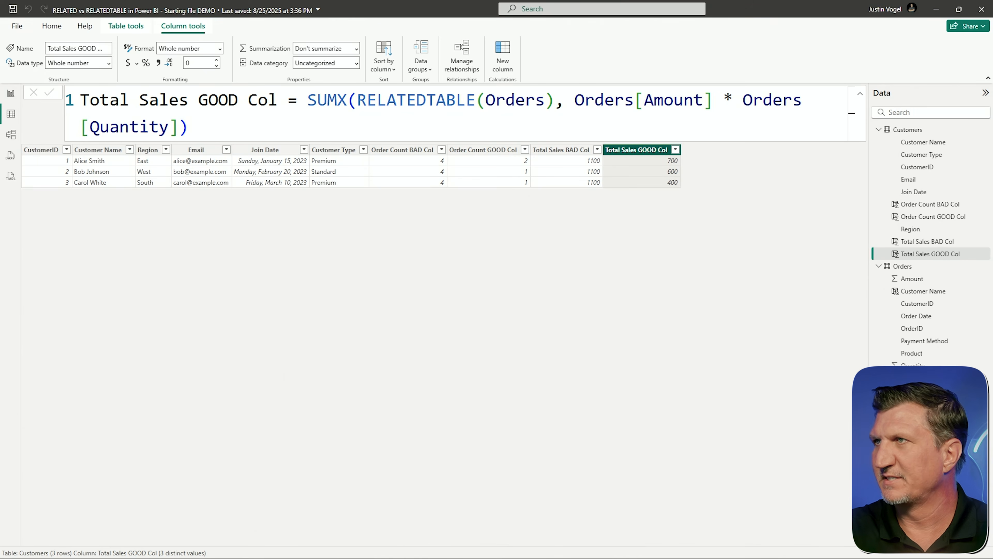
pyautogui.click(503, 55)
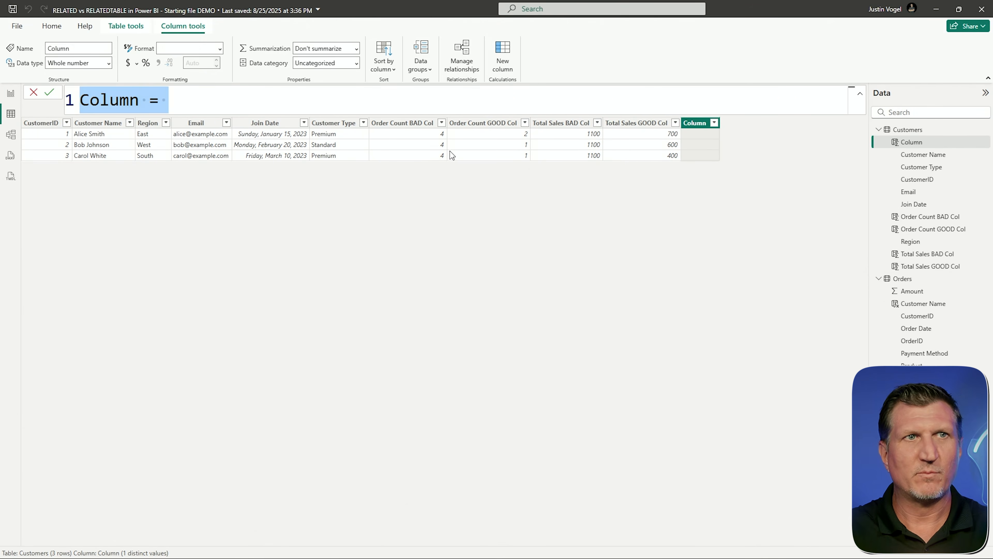
pyautogui.write('Average P')
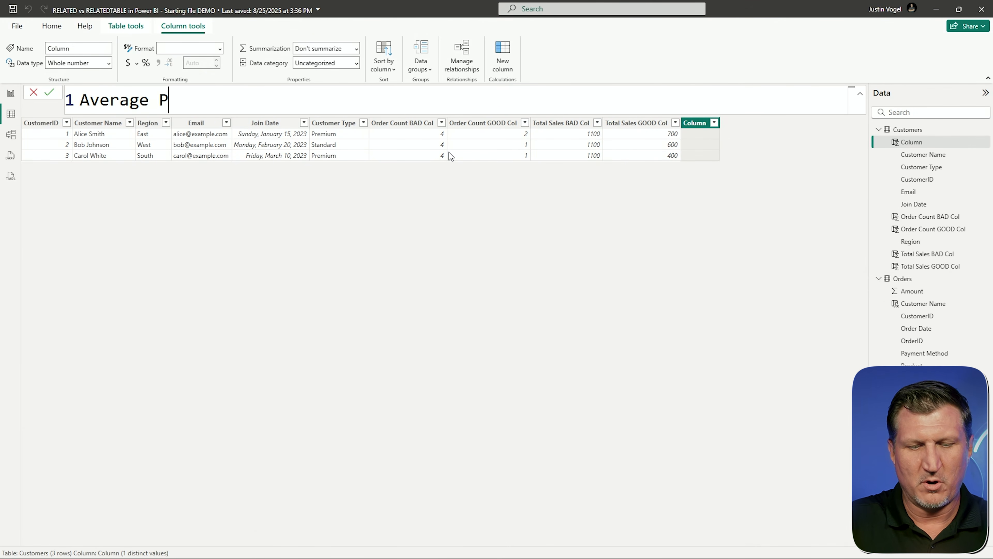
pyautogui.write('er Order GOOD = ')
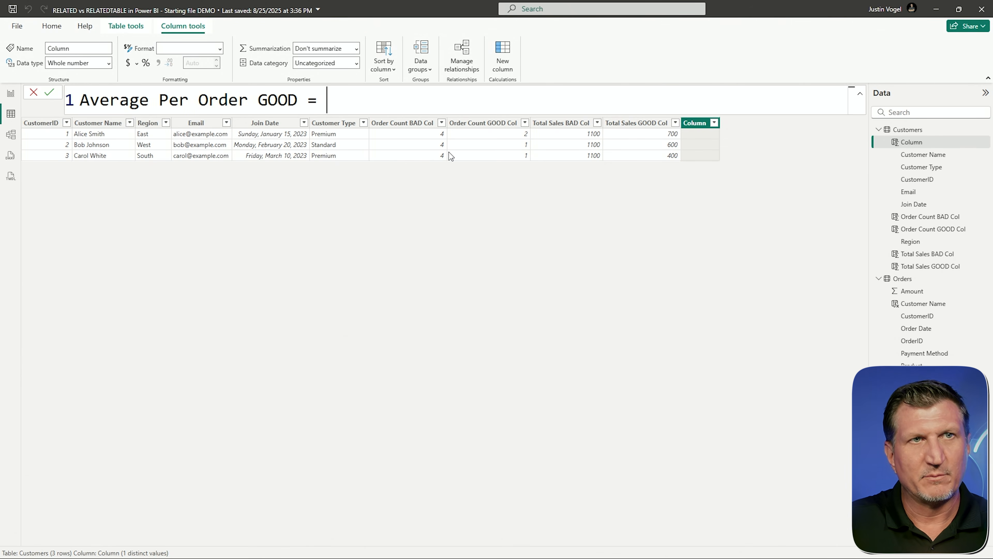
# Begin the Average Per Order GOOD formula with AVERAGEX over RELATEDTABLE(Orders)
pyautogui.write('AVER')
pyautogui.press('Down')
pyautogui.press('Down')
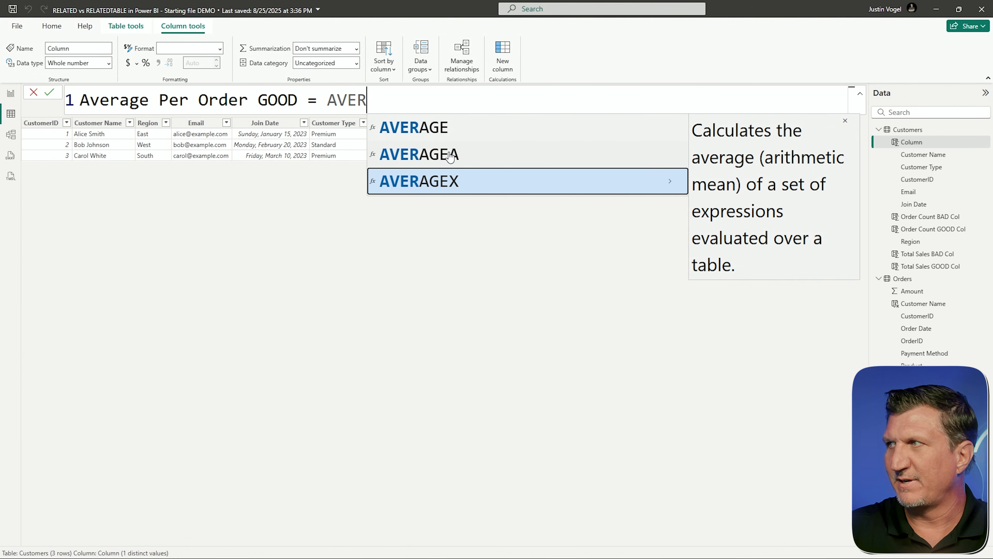
pyautogui.press('Tab')
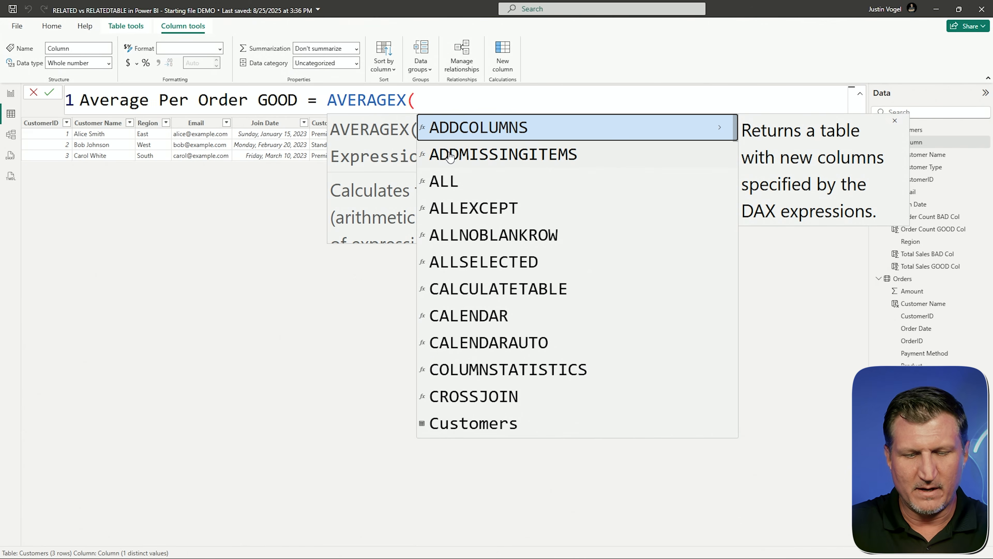
pyautogui.write('REL')
pyautogui.press('Tab')
pyautogui.press('Down')
pyautogui.press('Down')
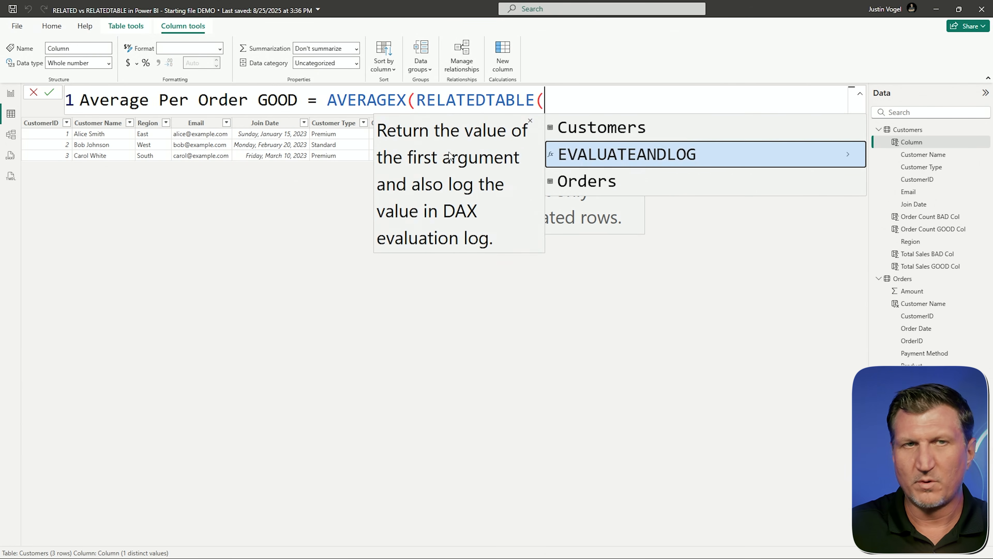
pyautogui.press('Tab')
pyautogui.write('),')
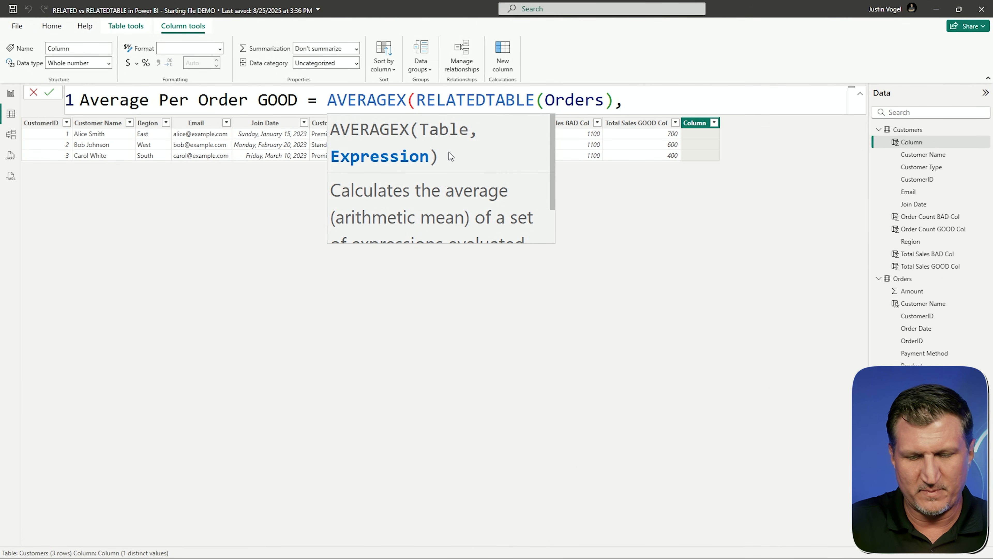
# Complete the AVERAGEX expression with Orders[Quantity] * Orders[Amount] and commit the formula
pyautogui.write('quan')
pyautogui.press('Tab')
pyautogui.write('* amount')
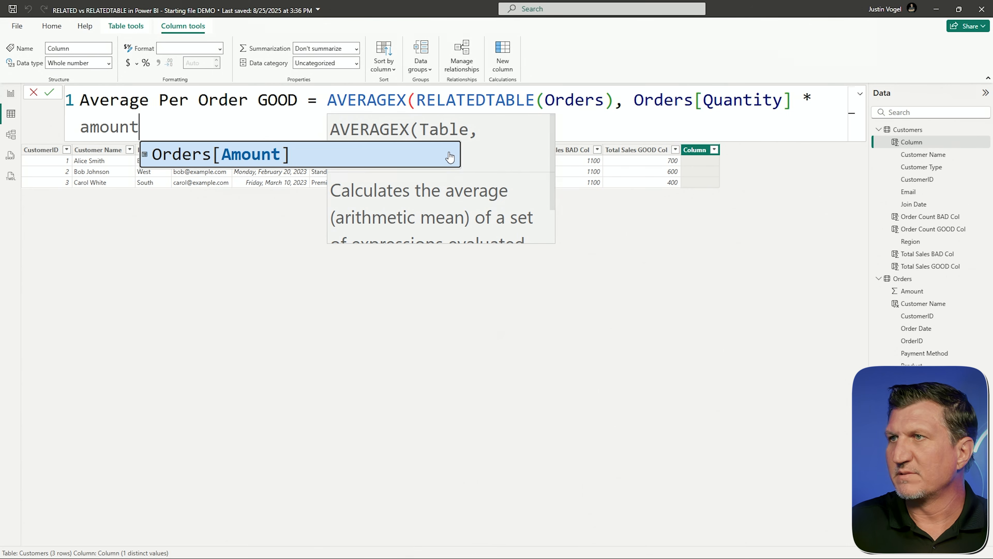
pyautogui.press('Tab')
pyautogui.write(')')
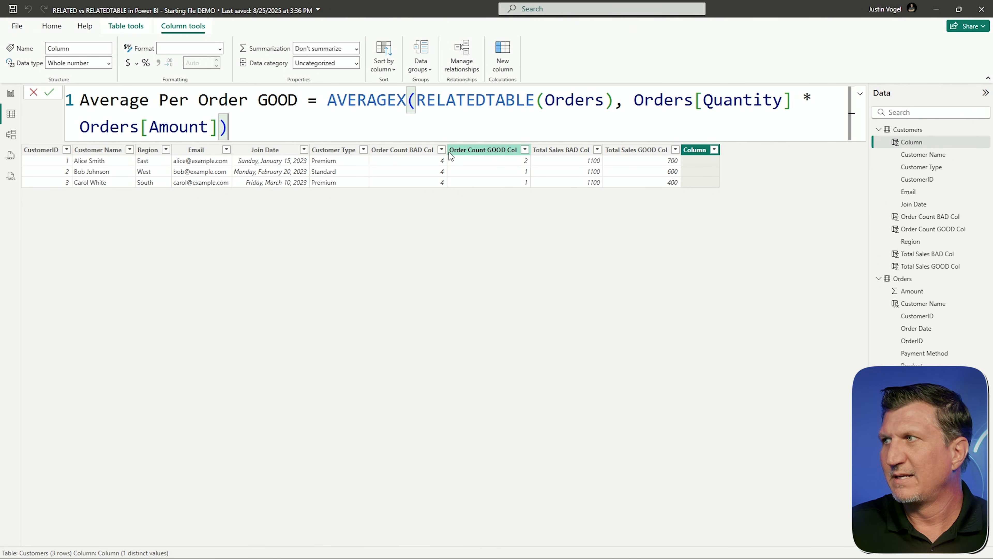
pyautogui.press('Return')
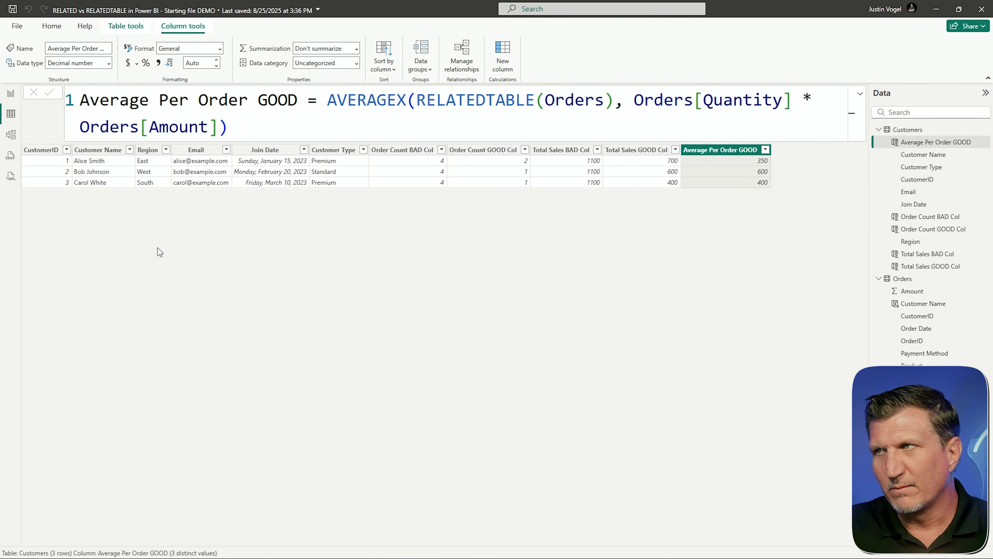